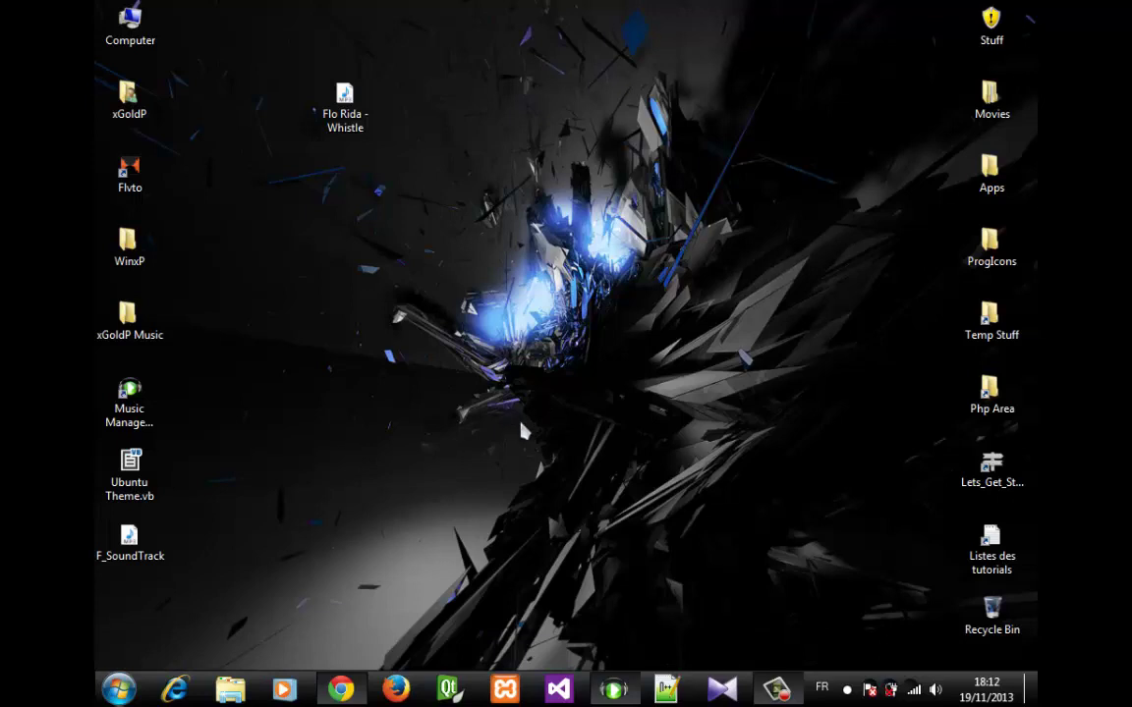
Restore Chrome and bring back the media.io online audio converter page.
{"action": "left_click", "coordinate": [354, 691]}
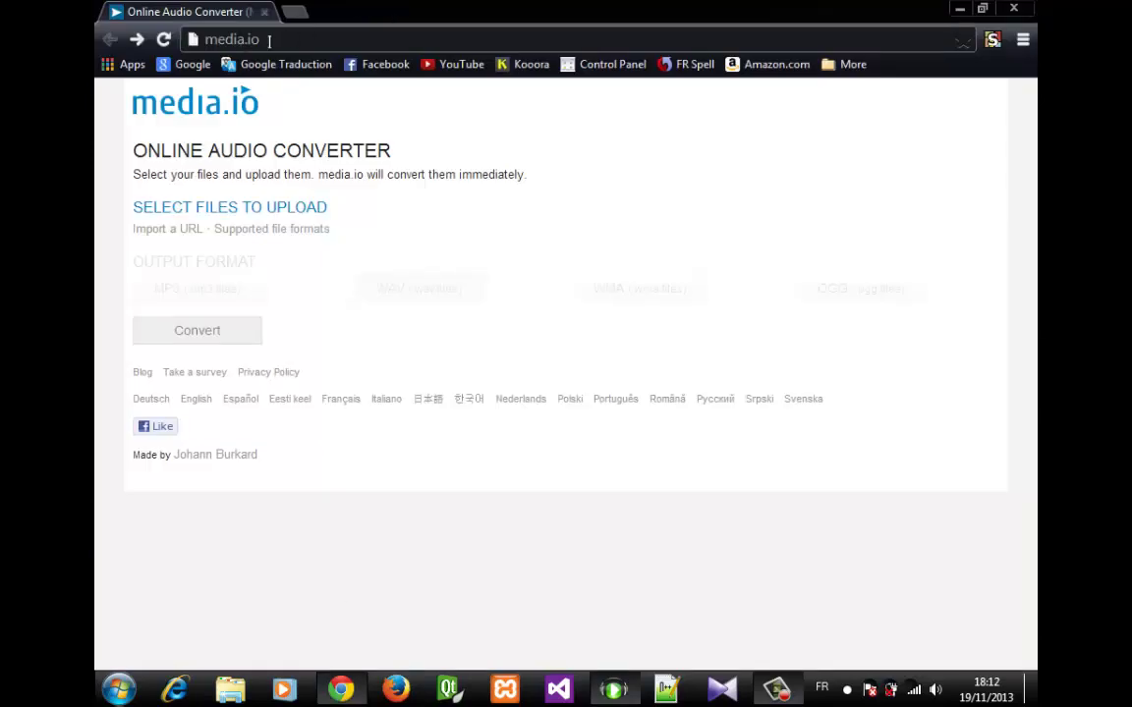
{"action": "left_click", "coordinate": [226, 39]}
{"action": "key", "text": "BackSpace"}
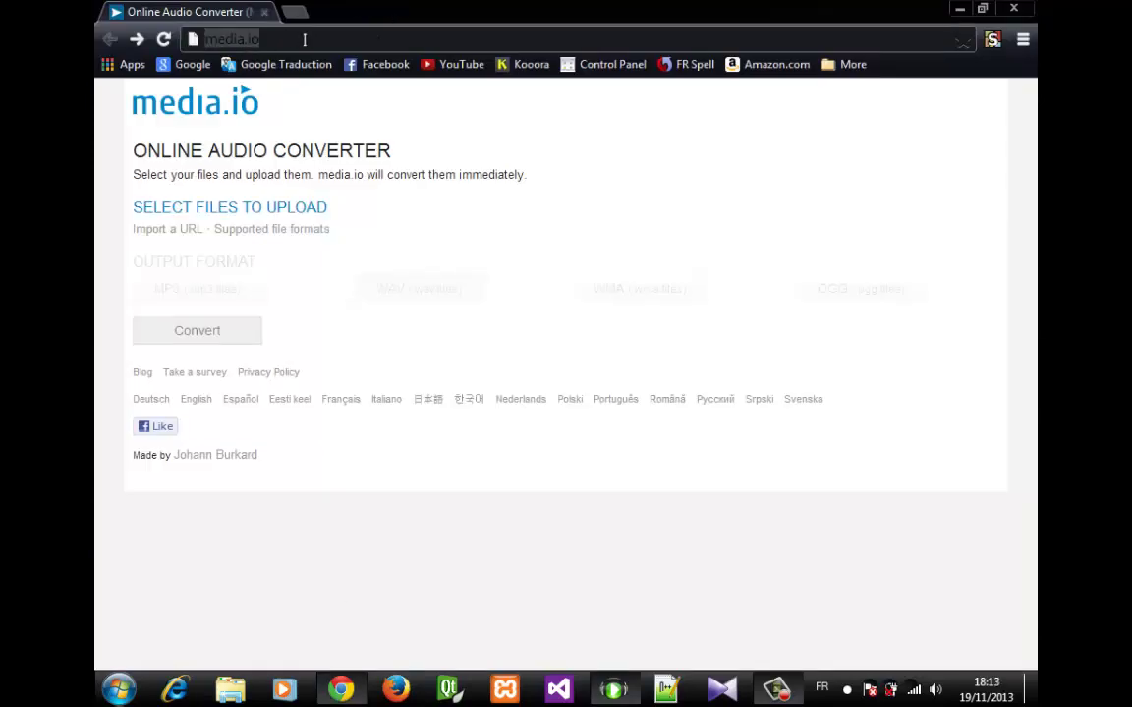
{"action": "key", "text": "Escape"}
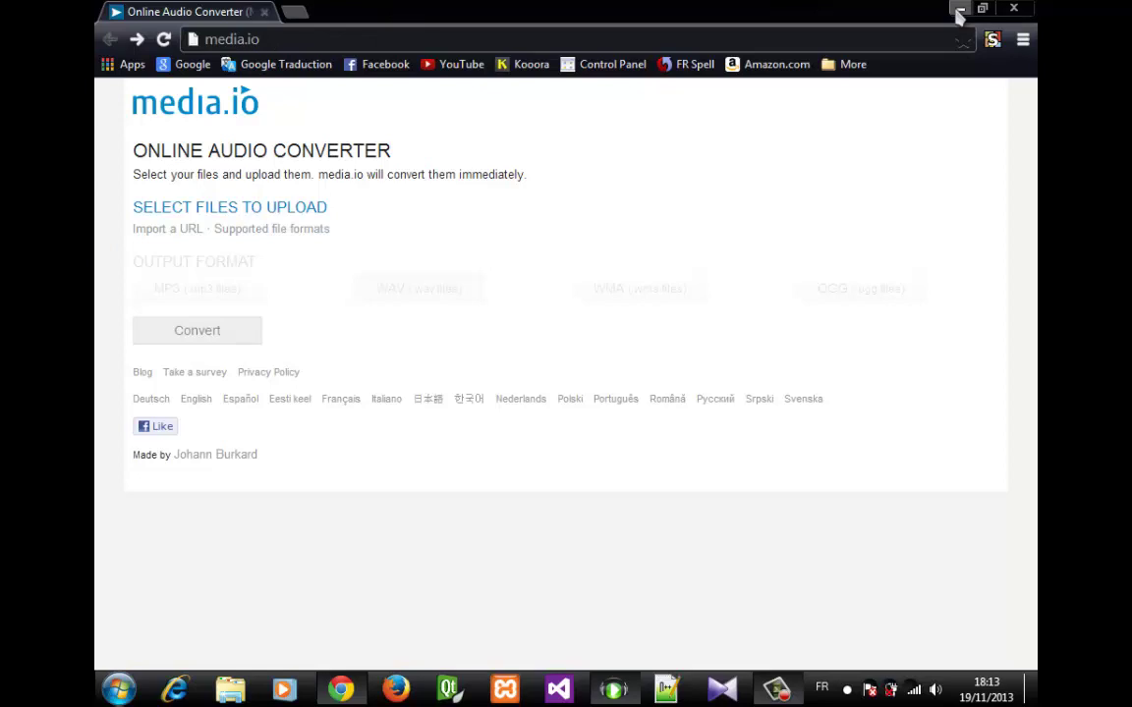
Minimize the browser and select the Flo Rida - Whistle MP3 on the desktop.
{"action": "left_click", "coordinate": [959, 9]}
{"action": "mouse_move", "coordinate": [267, 27]}
{"action": "left_mouse_down"}
{"action": "mouse_move", "coordinate": [417, 186]}
{"action": "mouse_move", "coordinate": [267, 98]}
{"action": "left_mouse_up"}
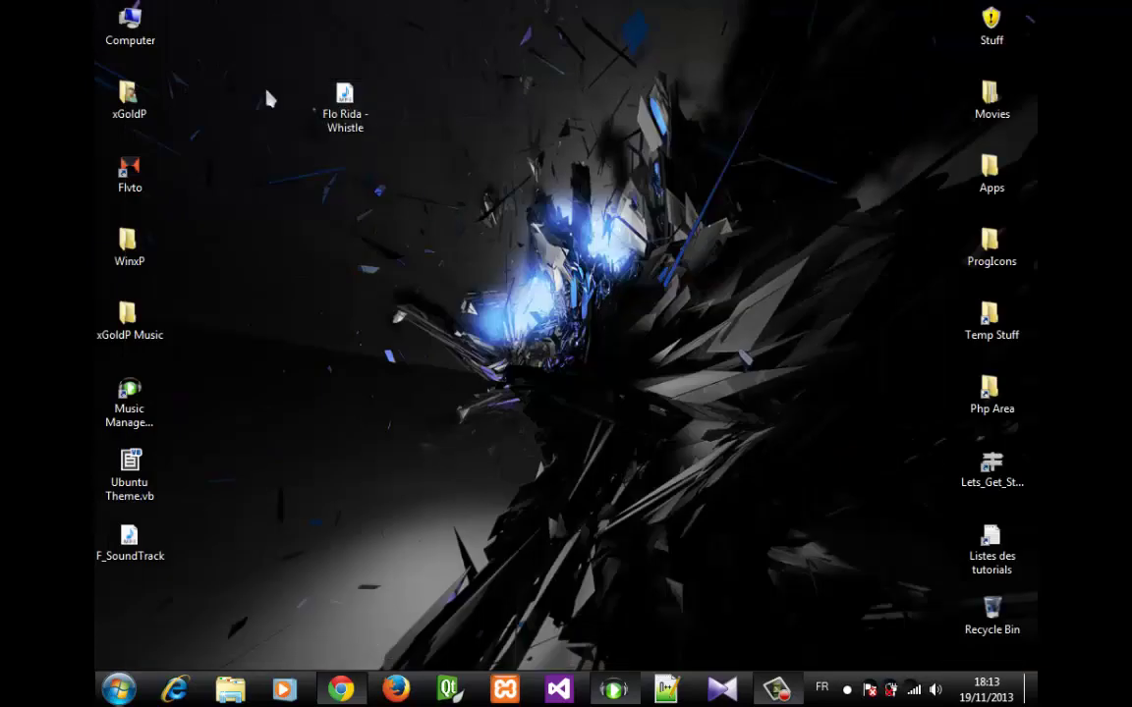
{"action": "left_click_drag", "start_coordinate": [334, 116], "coordinate": [439, 187]}
{"action": "left_click_drag", "start_coordinate": [282, 55], "coordinate": [447, 172]}
{"action": "left_click", "coordinate": [336, 164]}
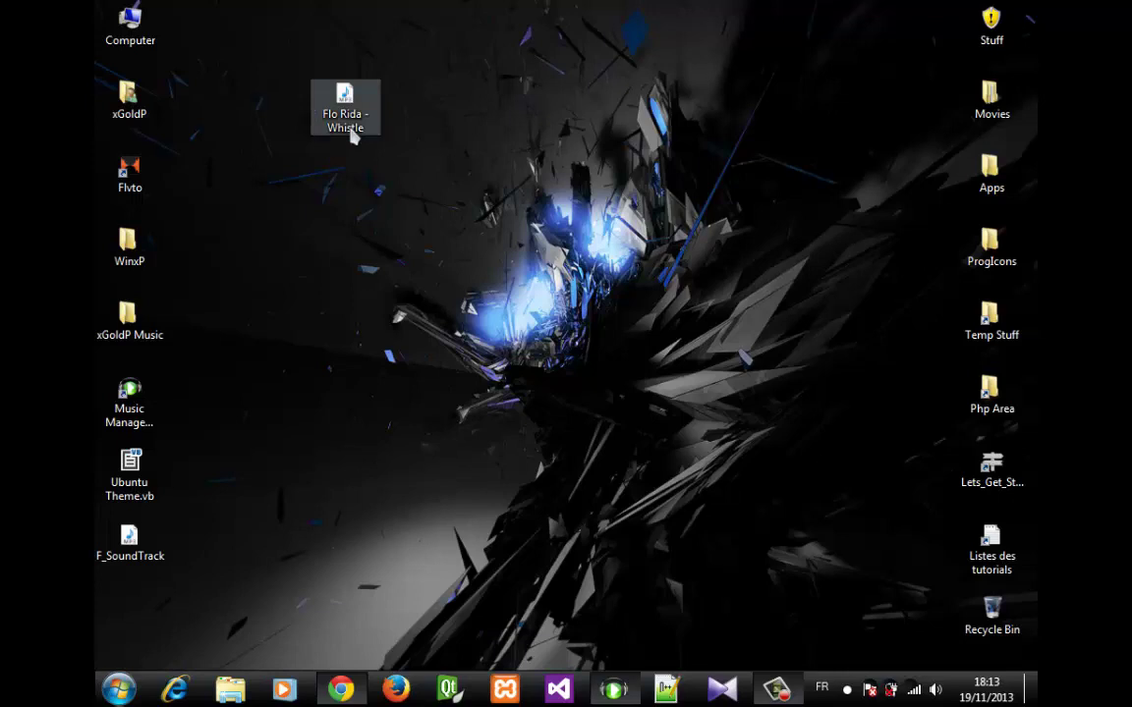
{"action": "left_click", "coordinate": [334, 108]}
Check the Flo Rida - Whistle file's Properties, confirming a 3.63 MB MP3.
{"action": "right_click", "coordinate": [344, 95]}
{"action": "left_click", "coordinate": [351, 123]}
{"action": "right_click", "coordinate": [348, 110]}
{"action": "left_click", "coordinate": [433, 506]}
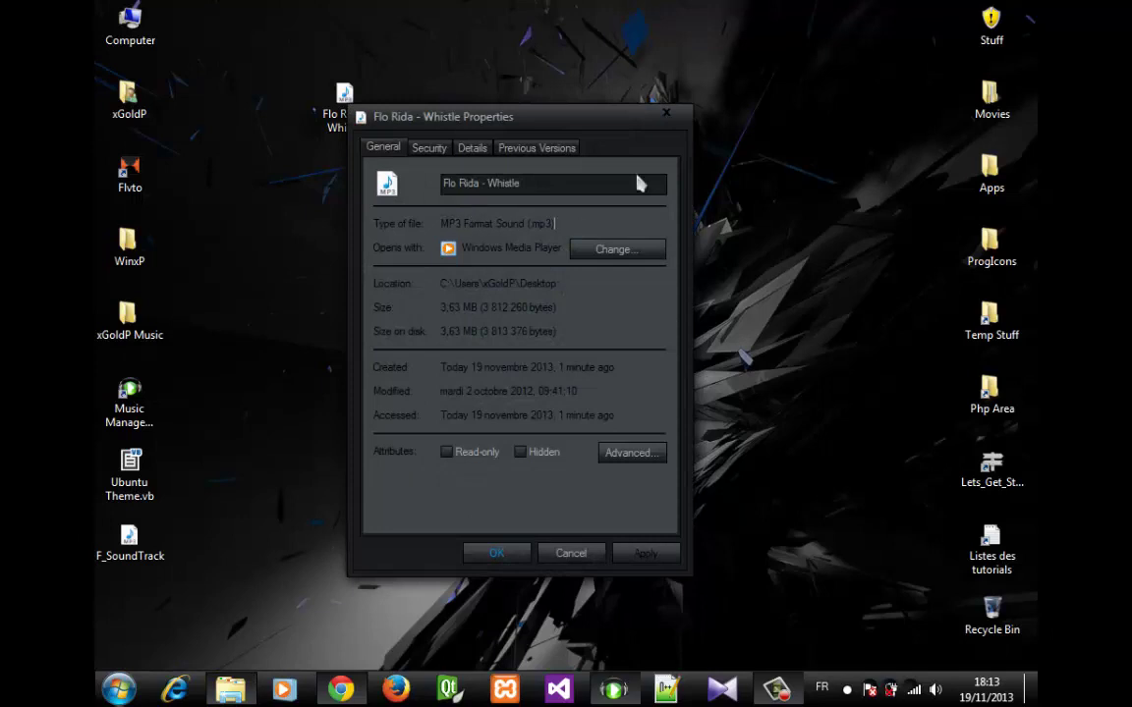
{"action": "left_click", "coordinate": [682, 113]}
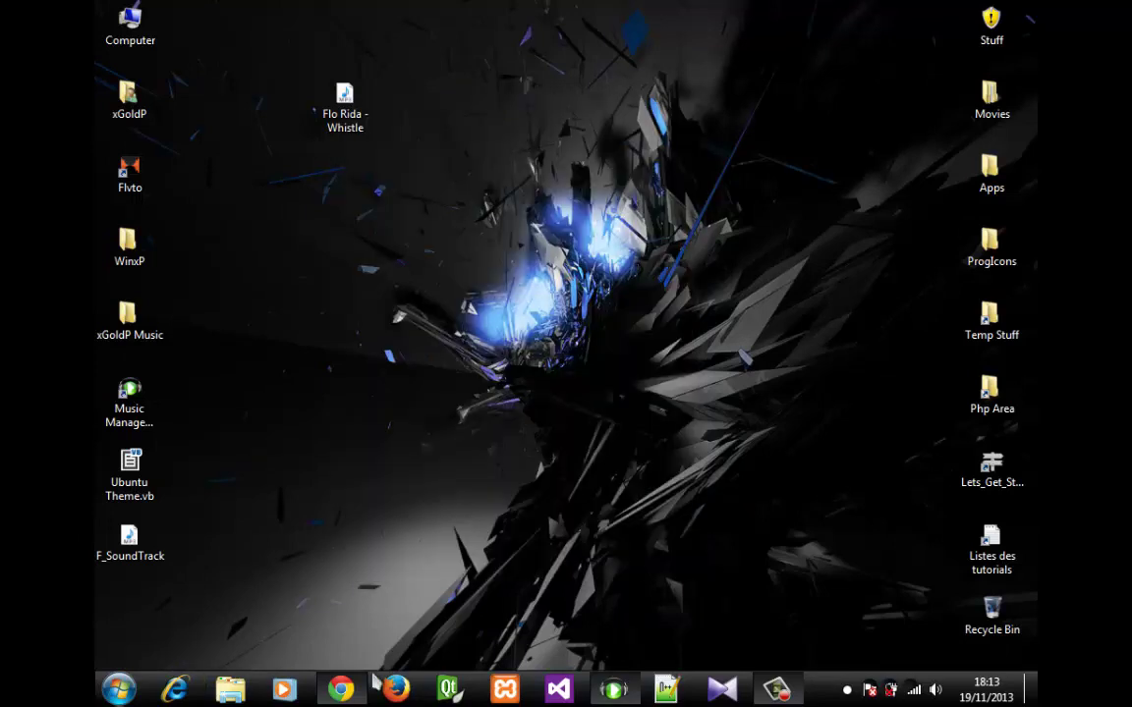
Upload Flo Rida - Whistle.mp3 from the Desktop folder into media.io's converter.
{"action": "left_click", "coordinate": [340, 690]}
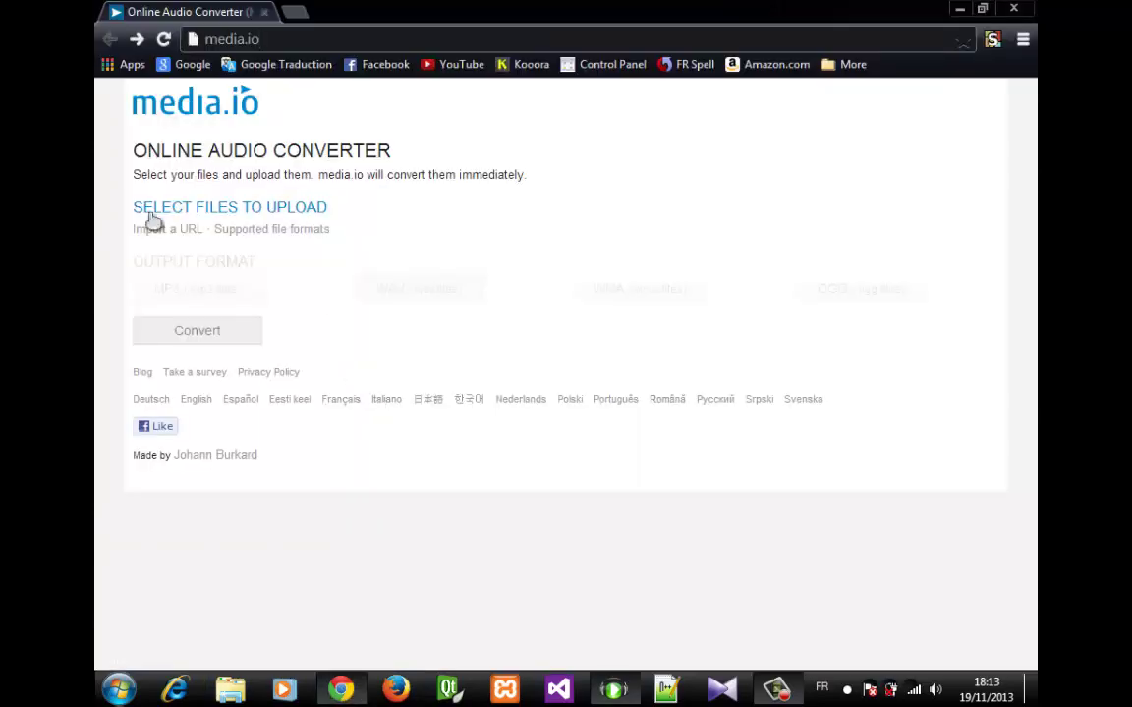
{"action": "left_click", "coordinate": [305, 208]}
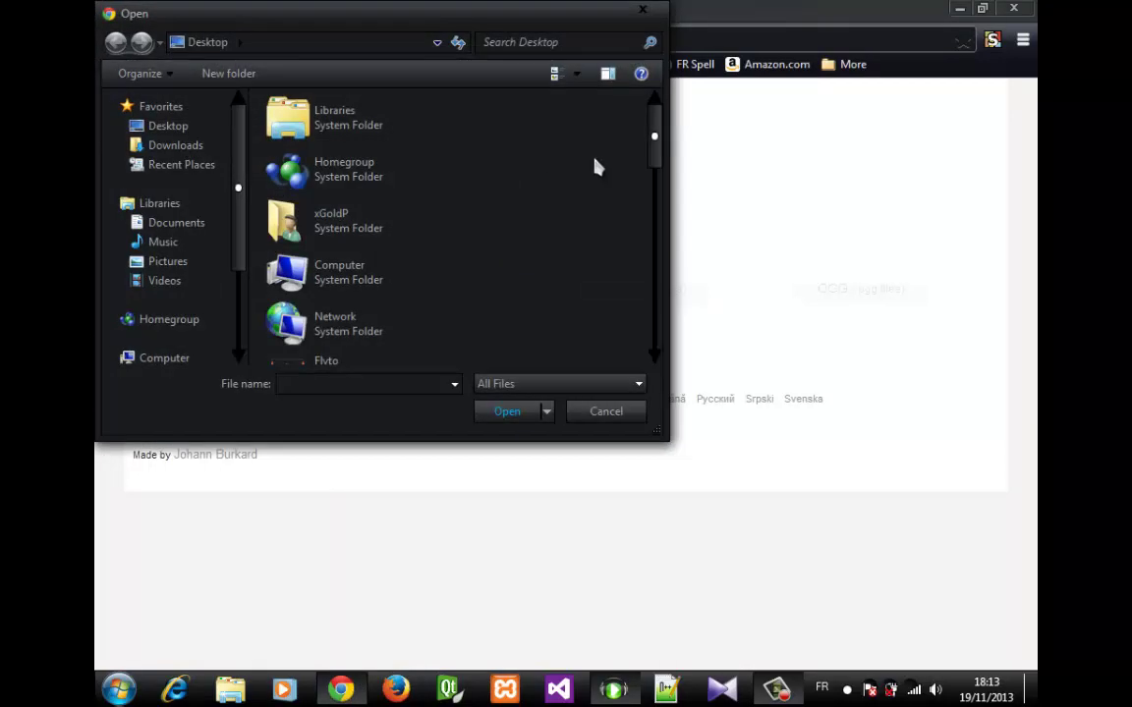
{"action": "mouse_move", "coordinate": [658, 128]}
{"action": "left_mouse_down"}
{"action": "mouse_move", "coordinate": [656, 303]}
{"action": "mouse_move", "coordinate": [663, 260]}
{"action": "left_mouse_up"}
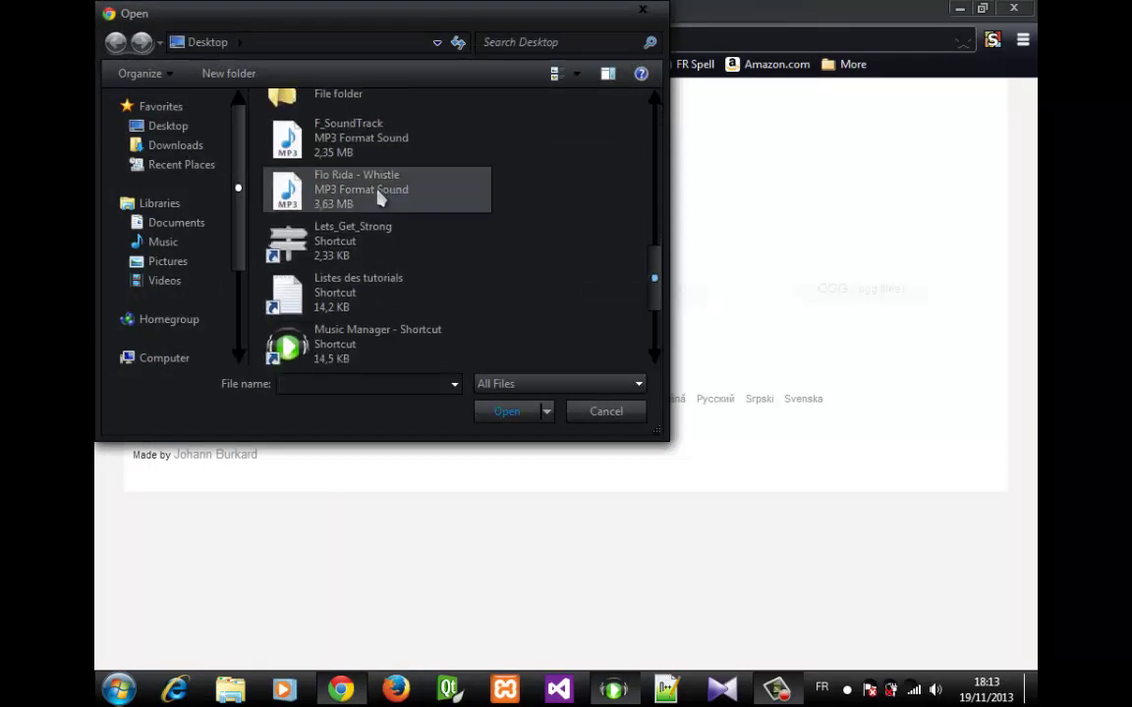
{"action": "left_click", "coordinate": [346, 194]}
{"action": "double_click", "coordinate": [346, 194]}
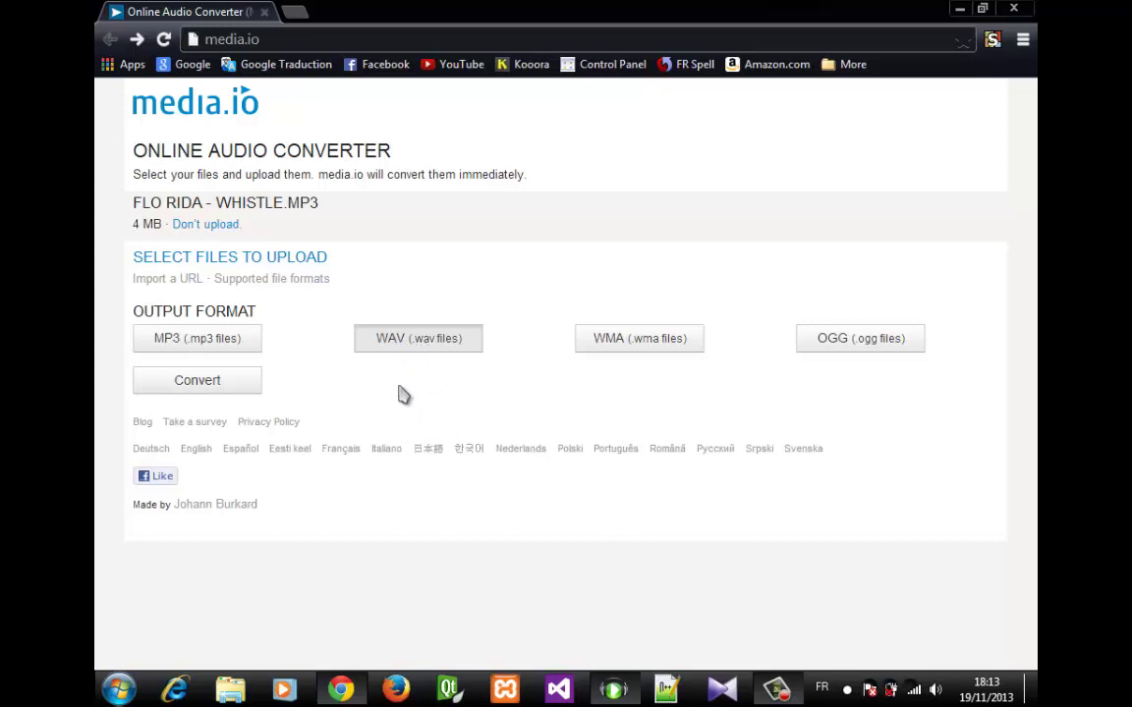
Convert Flo Rida - Whistle to WAV, producing a 39 MB file for download.
{"action": "left_click", "coordinate": [193, 386]}
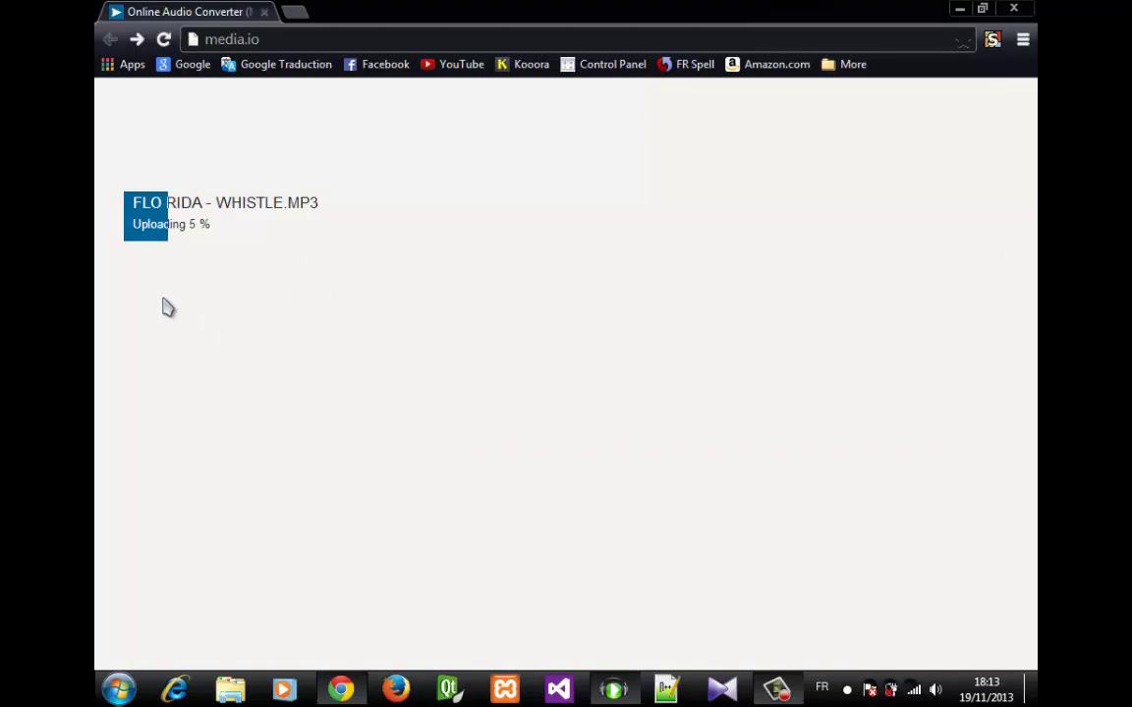
{"action": "left_click", "coordinate": [776, 688]}
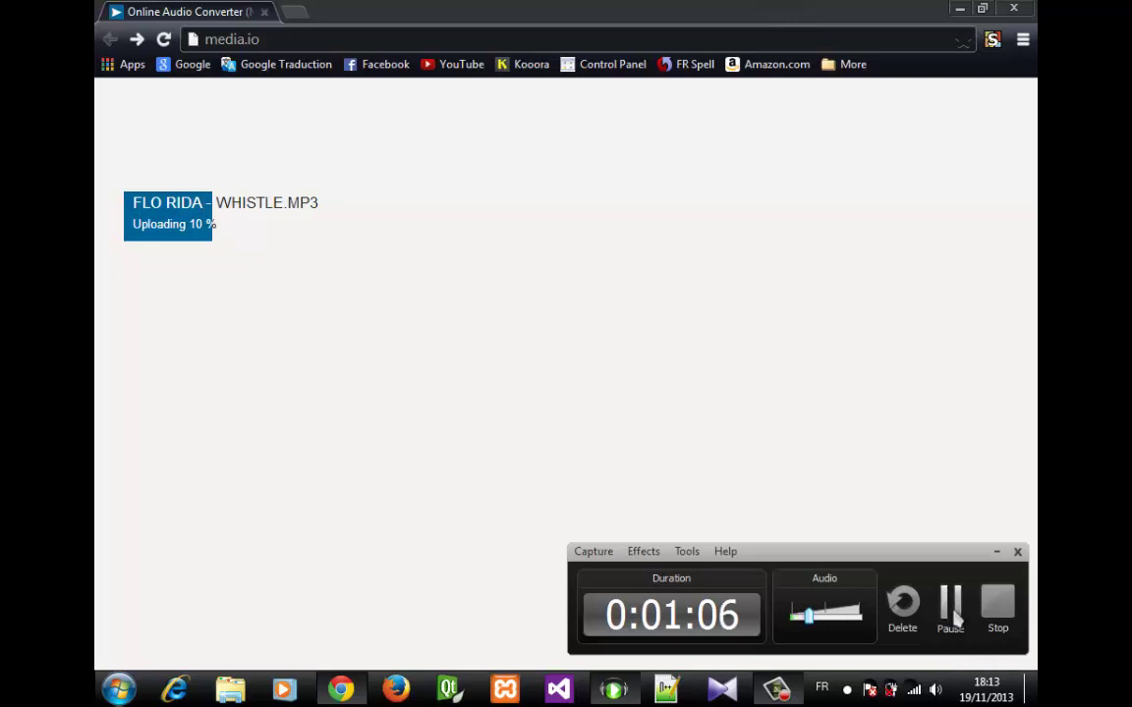
{"action": "left_click", "coordinate": [949, 619]}
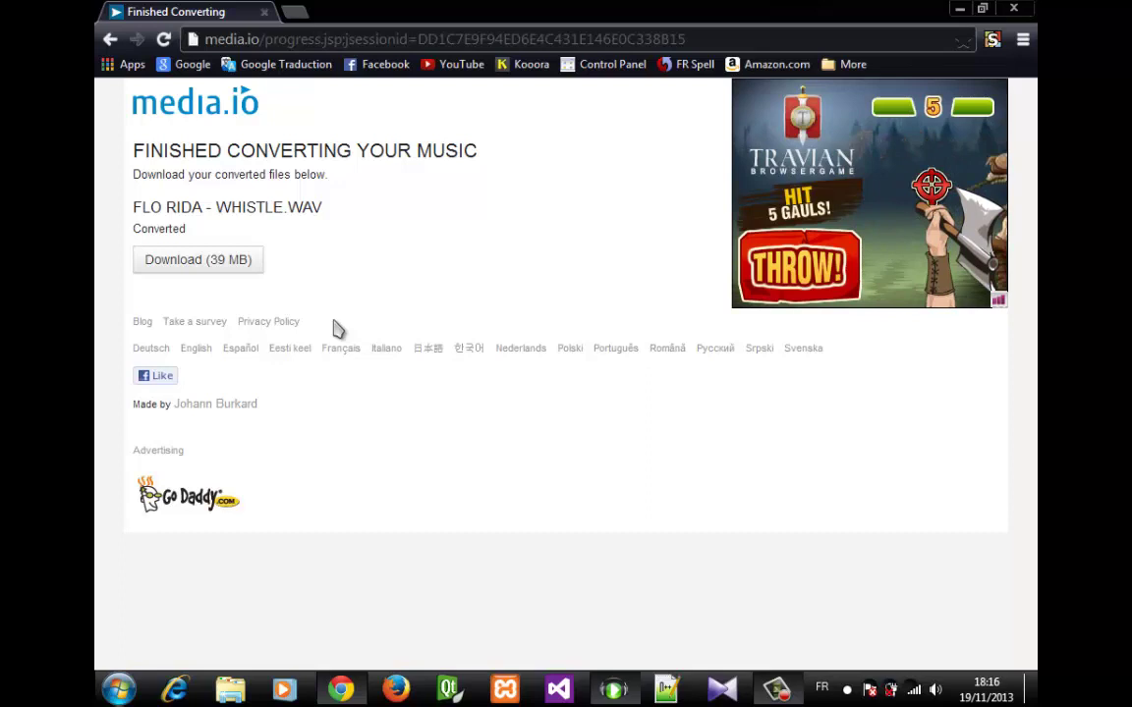
Download Flo Rida - Whistle.wav (39.39 MB) through IDM until it completes.
{"action": "left_click", "coordinate": [192, 268]}
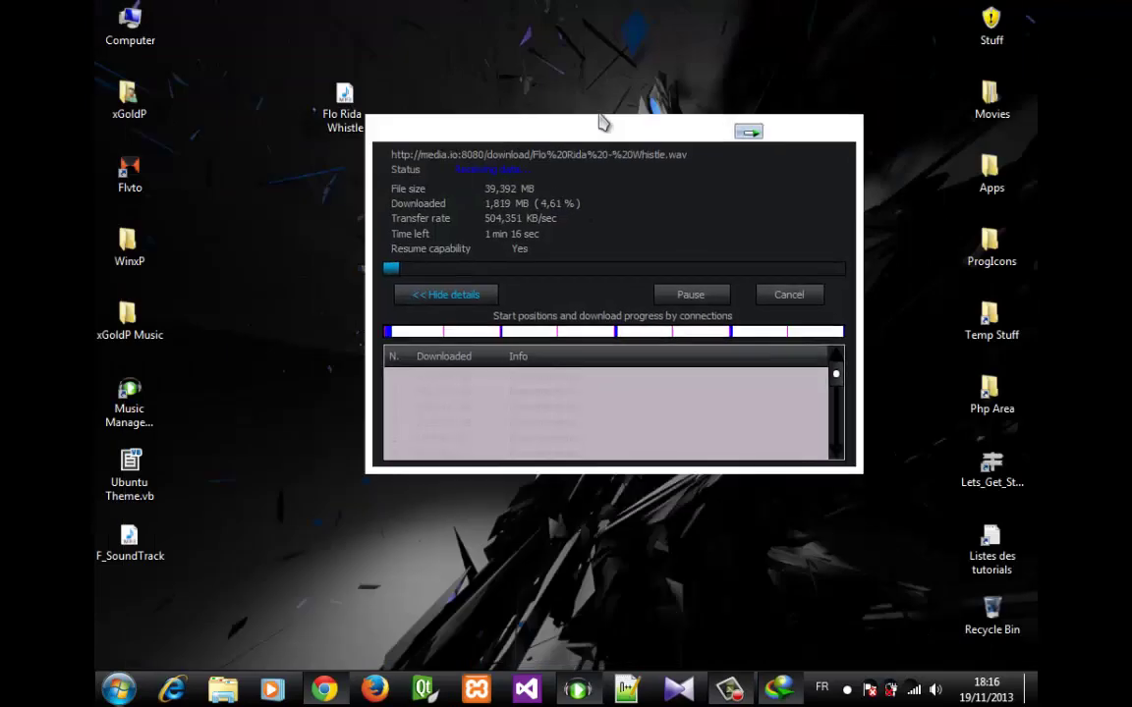
{"action": "right_click", "coordinate": [557, 14]}
{"action": "left_click", "coordinate": [589, 71]}
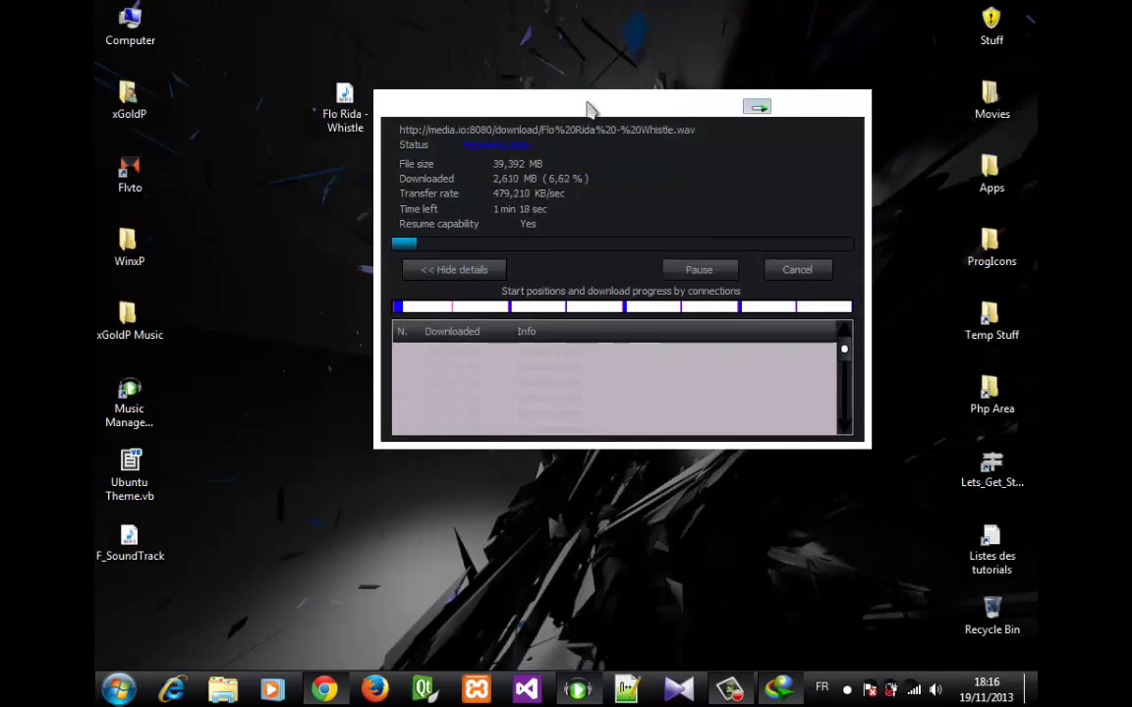
{"action": "left_click_drag", "start_coordinate": [629, 91], "coordinate": [680, 37]}
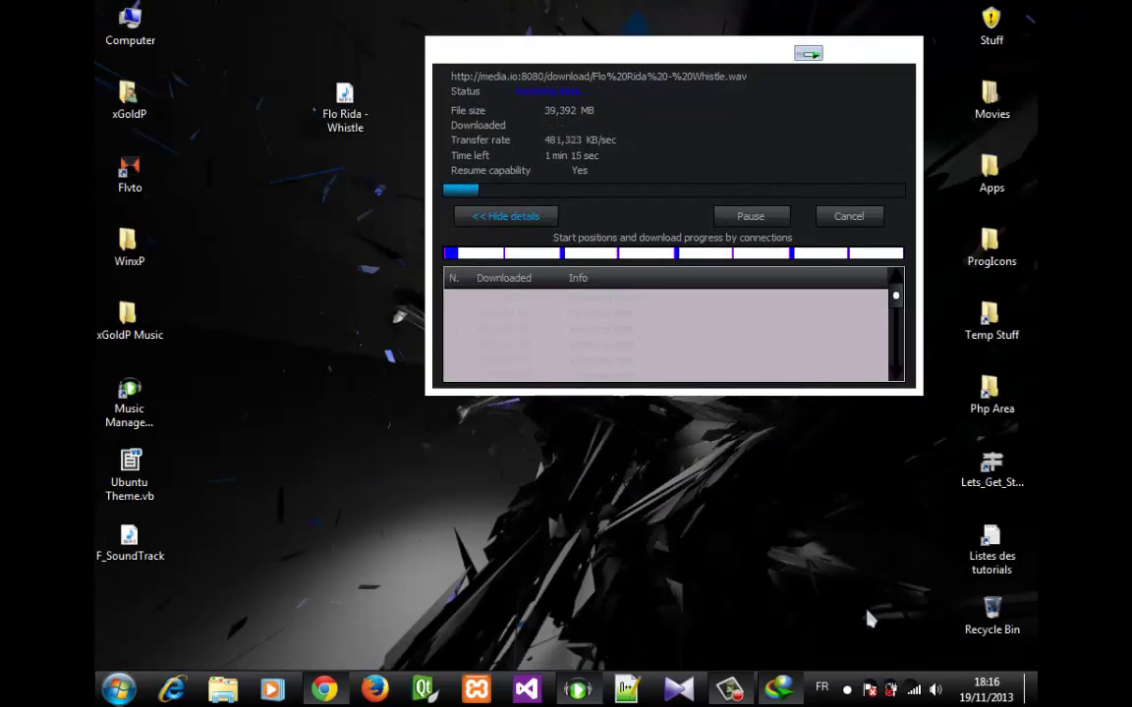
{"action": "left_click", "coordinate": [745, 694]}
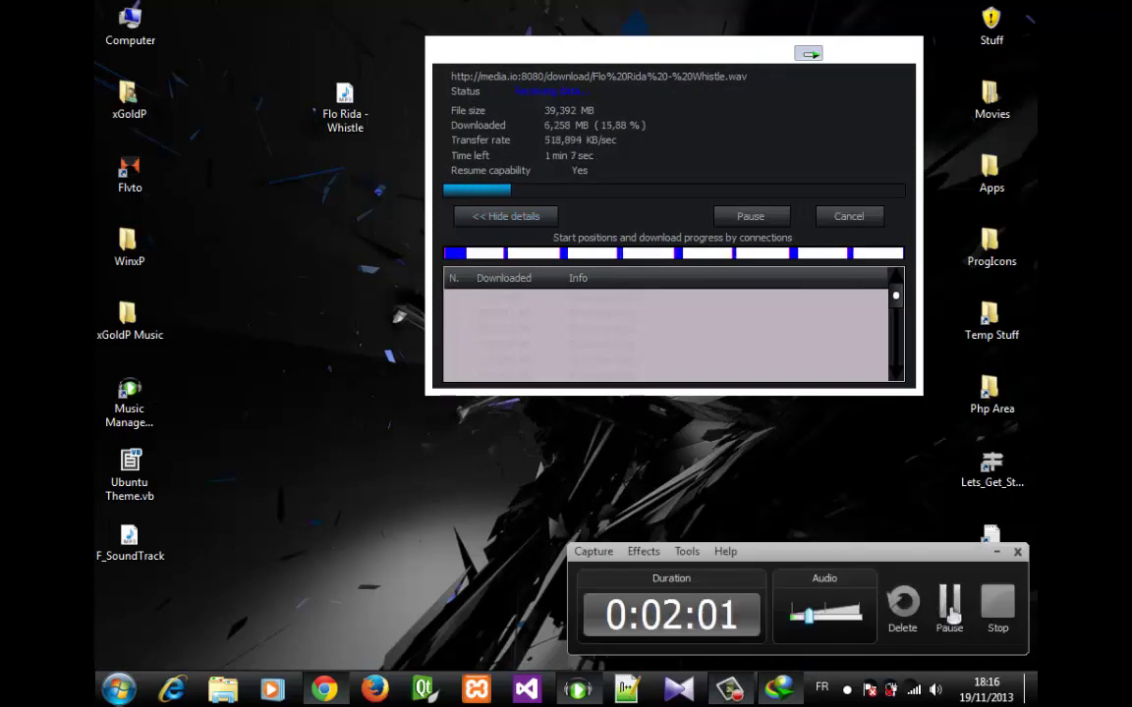
{"action": "left_click", "coordinate": [951, 614]}
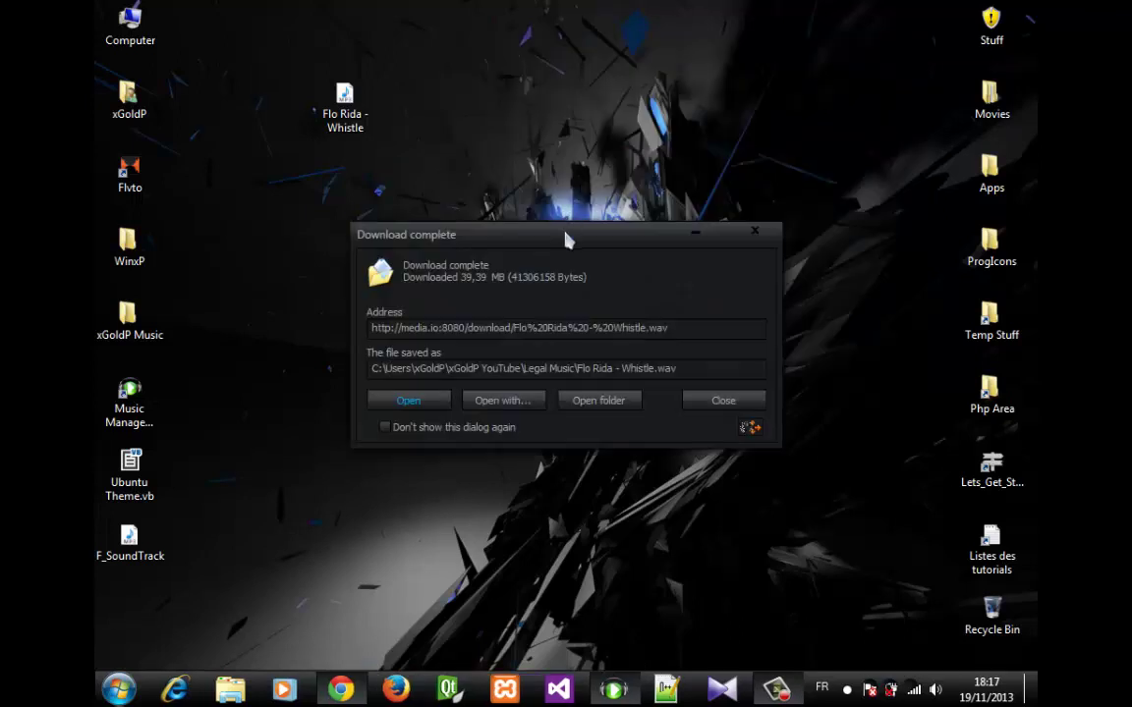
View the downloaded WAV's Properties, confirming a 39.3 MB Wave Sound file.
{"action": "left_click_drag", "start_coordinate": [566, 240], "coordinate": [750, 119]}
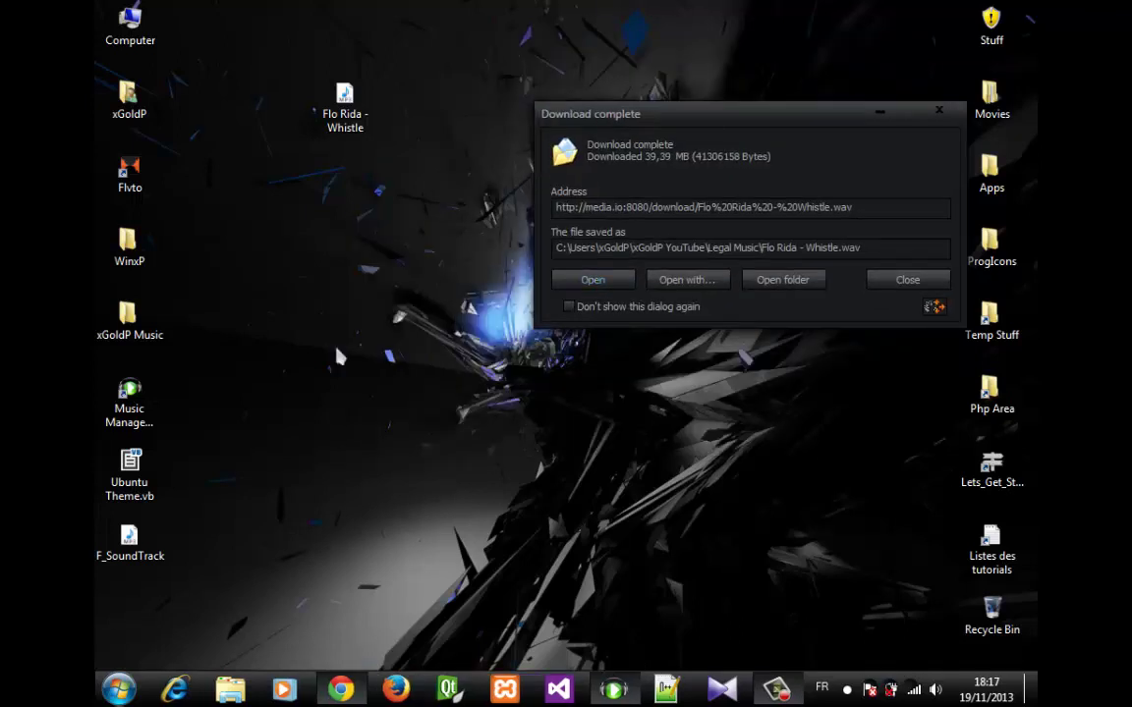
{"action": "left_click", "coordinate": [938, 111]}
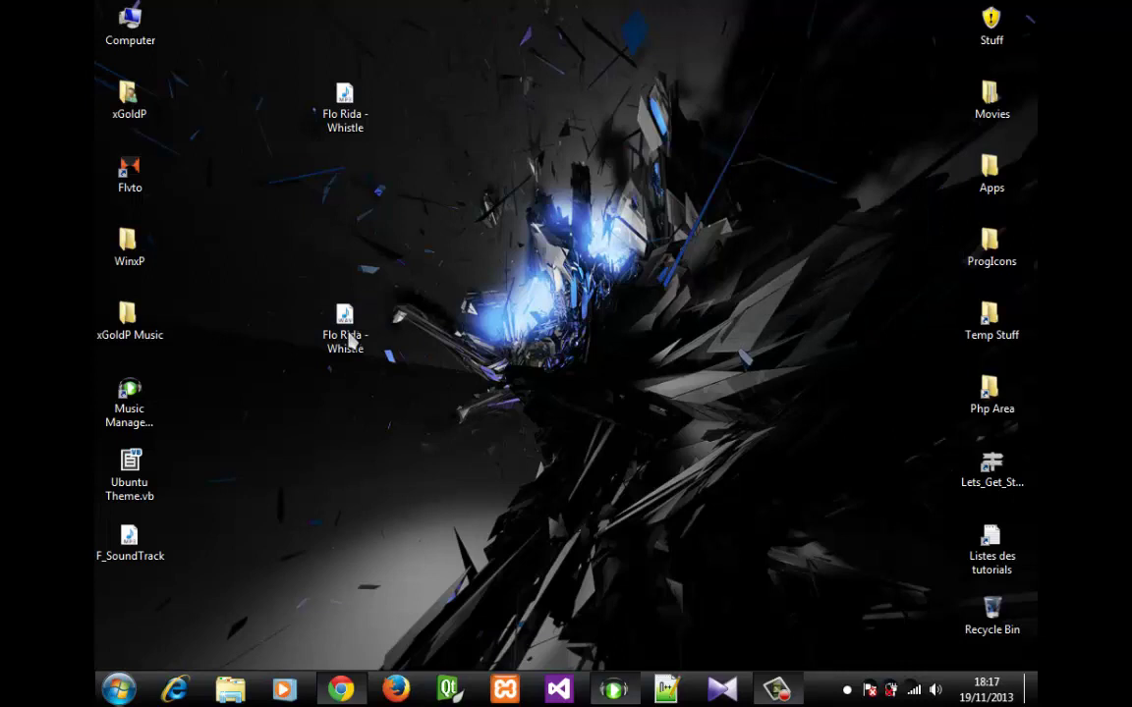
{"action": "left_click_drag", "start_coordinate": [344, 324], "coordinate": [414, 253]}
{"action": "right_click", "coordinate": [413, 252]}
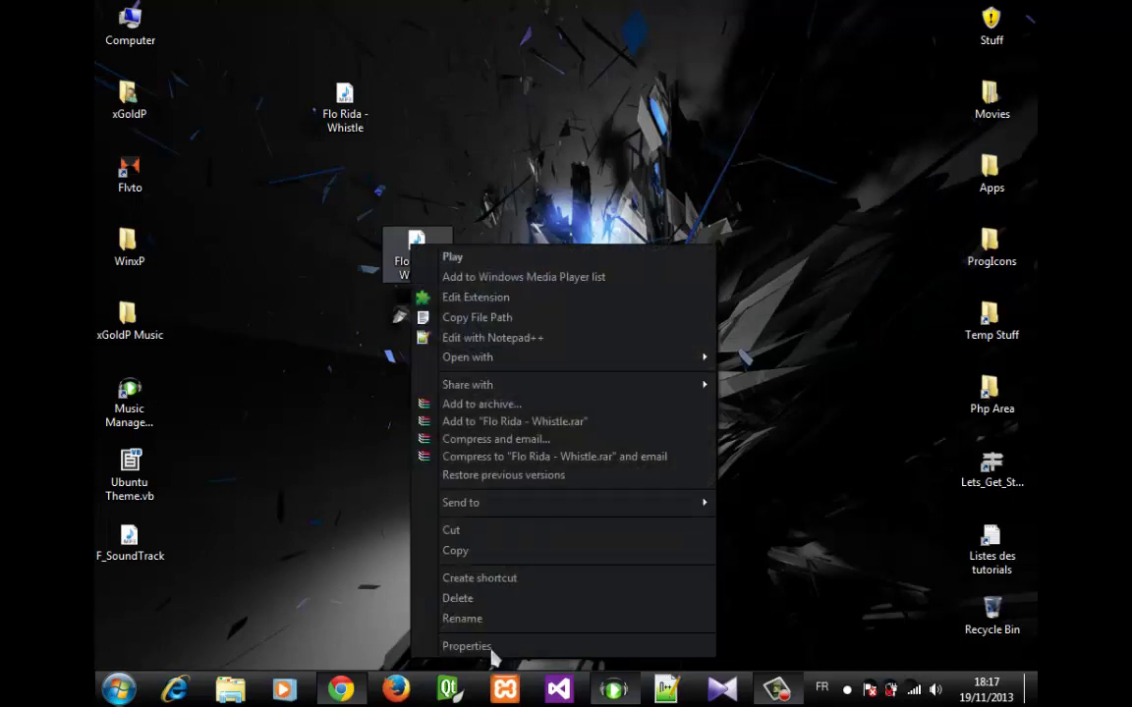
{"action": "left_click", "coordinate": [457, 647]}
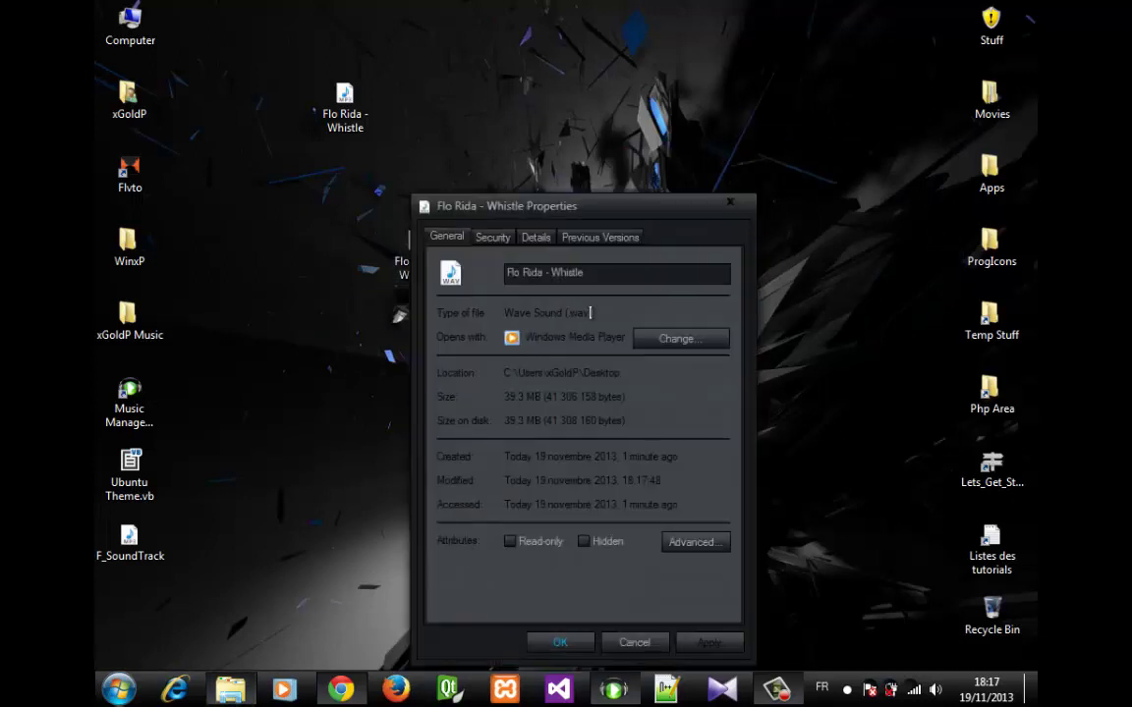
{"action": "left_click_drag", "start_coordinate": [584, 214], "coordinate": [603, 79]}
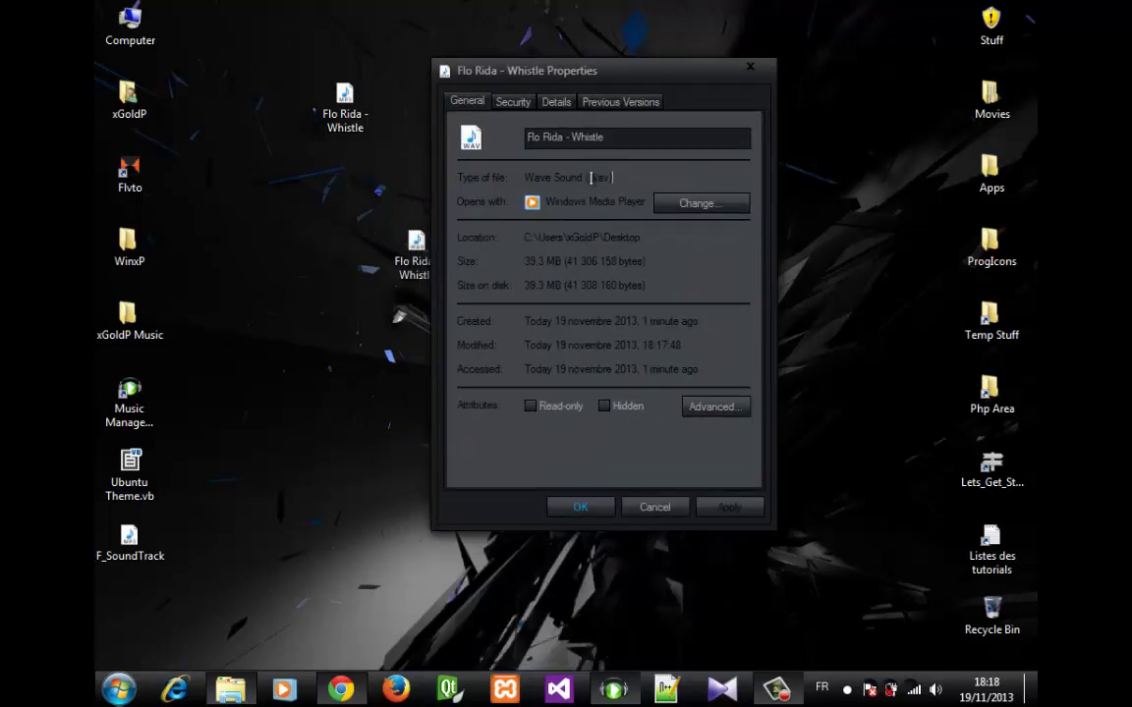
Move the WAV beside the original MP3 and recheck its 39.3 MB size.
{"action": "left_click", "coordinate": [660, 508]}
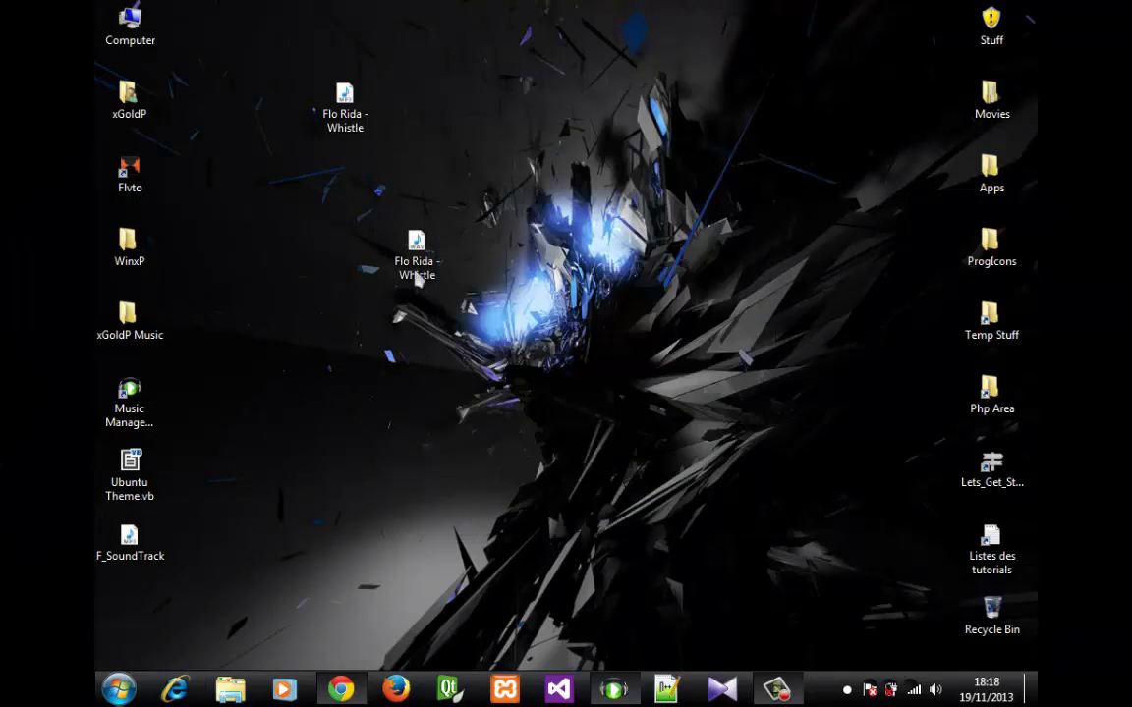
{"action": "left_click_drag", "start_coordinate": [413, 270], "coordinate": [486, 123]}
{"action": "left_click_drag", "start_coordinate": [290, 51], "coordinate": [813, 231]}
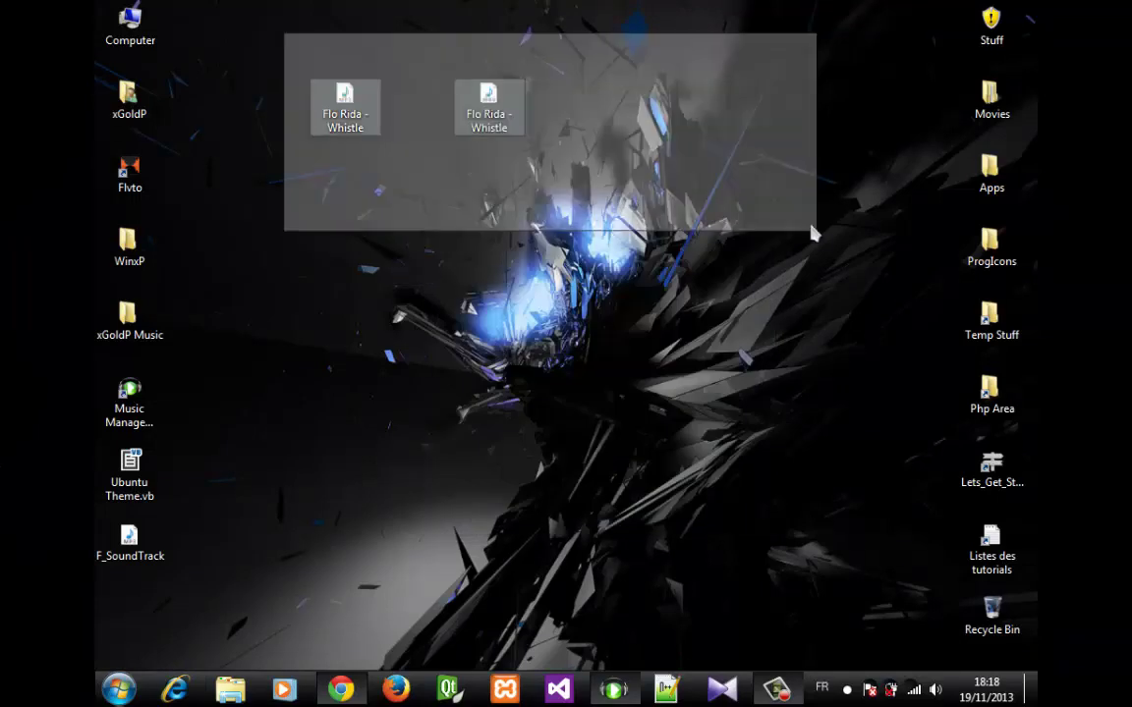
{"action": "left_click", "coordinate": [424, 140]}
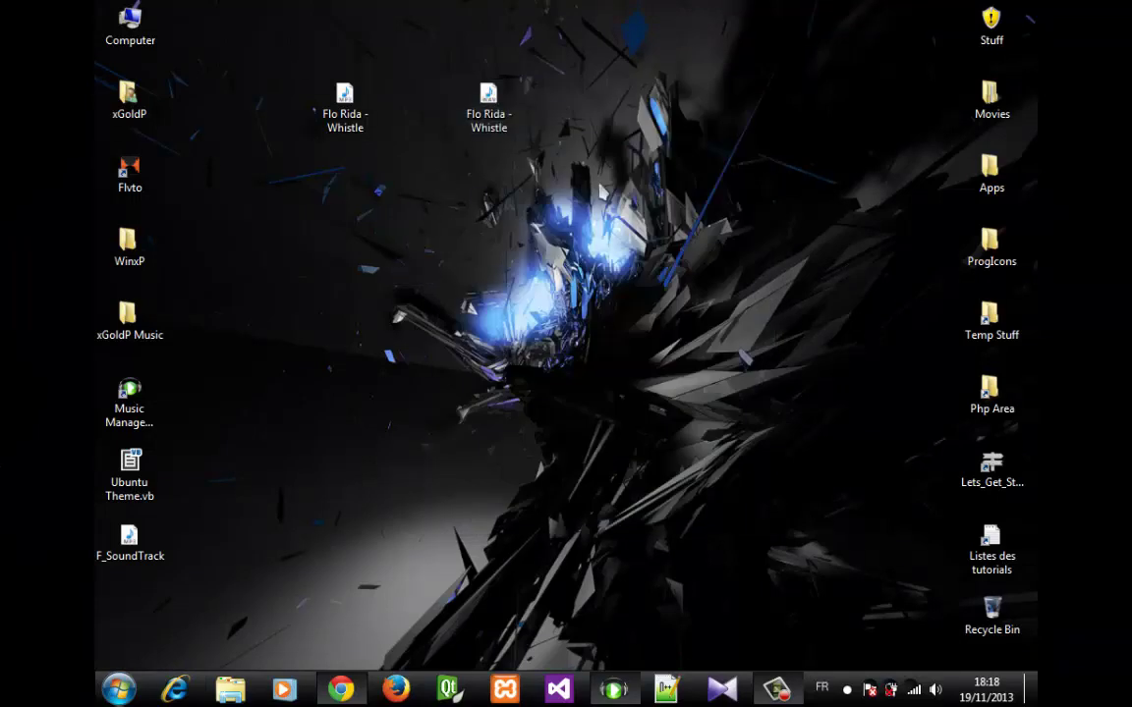
{"action": "right_click", "coordinate": [488, 116]}
{"action": "left_click", "coordinate": [521, 512]}
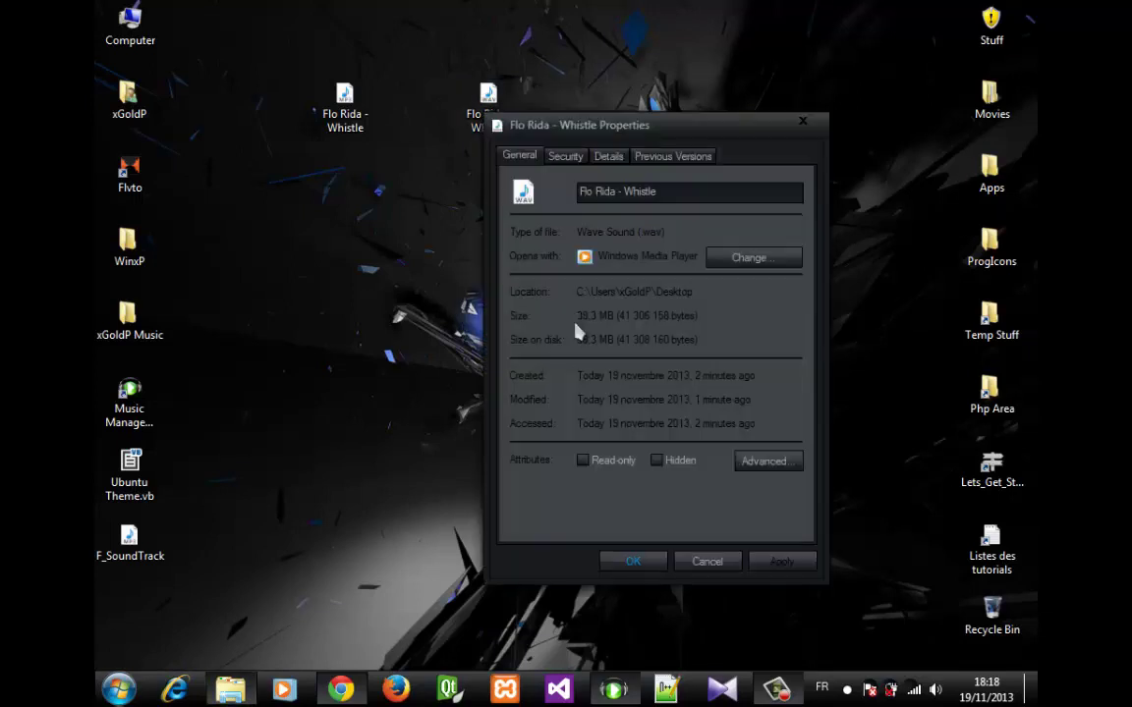
{"action": "left_click", "coordinate": [804, 125]}
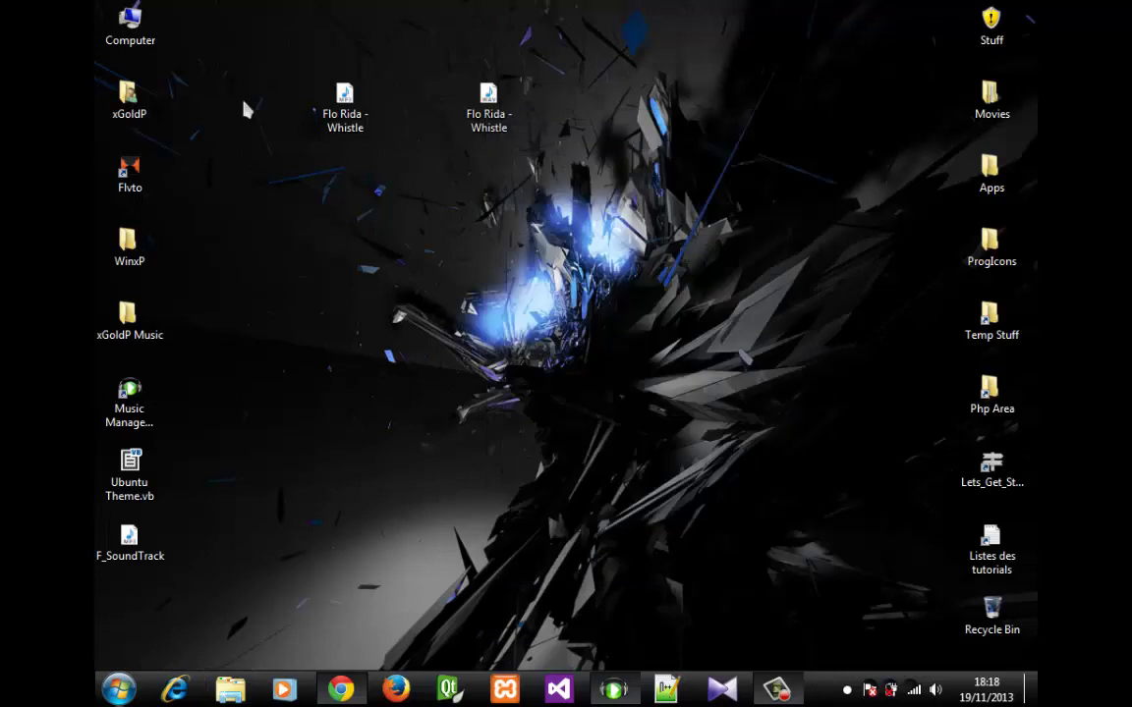
Show the original MP3's Properties, 3.63 MB, for comparison.
{"action": "left_click", "coordinate": [340, 104]}
{"action": "right_click", "coordinate": [340, 106]}
{"action": "left_click", "coordinate": [396, 506]}
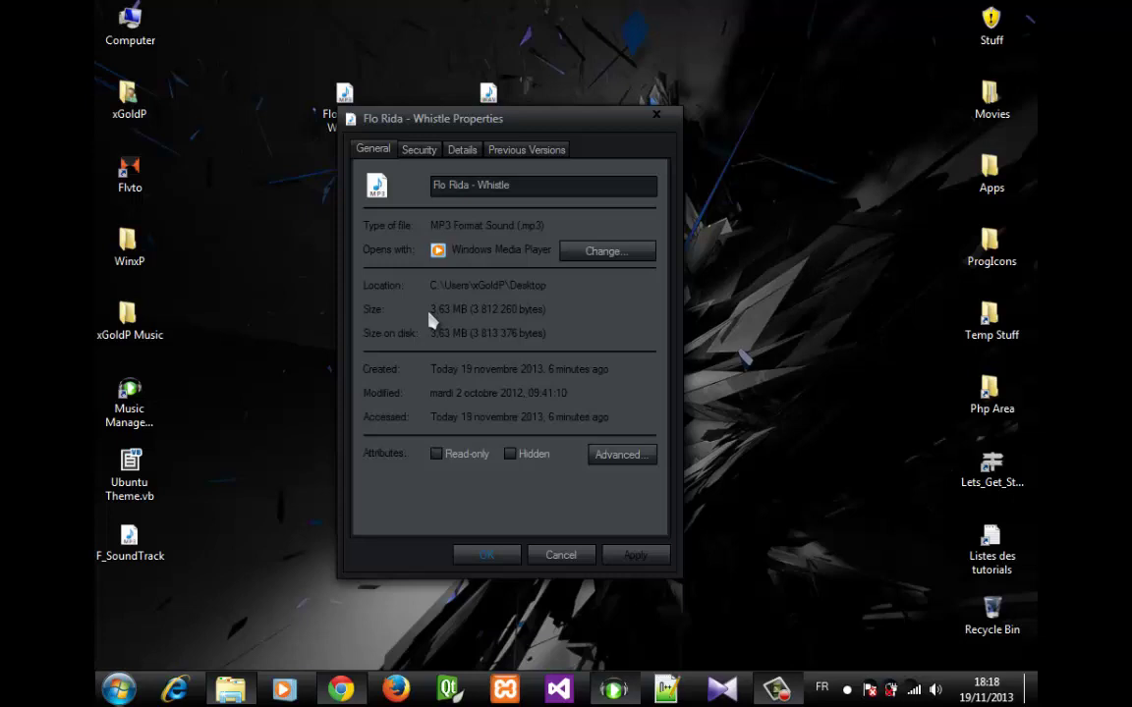
{"action": "left_click", "coordinate": [656, 114]}
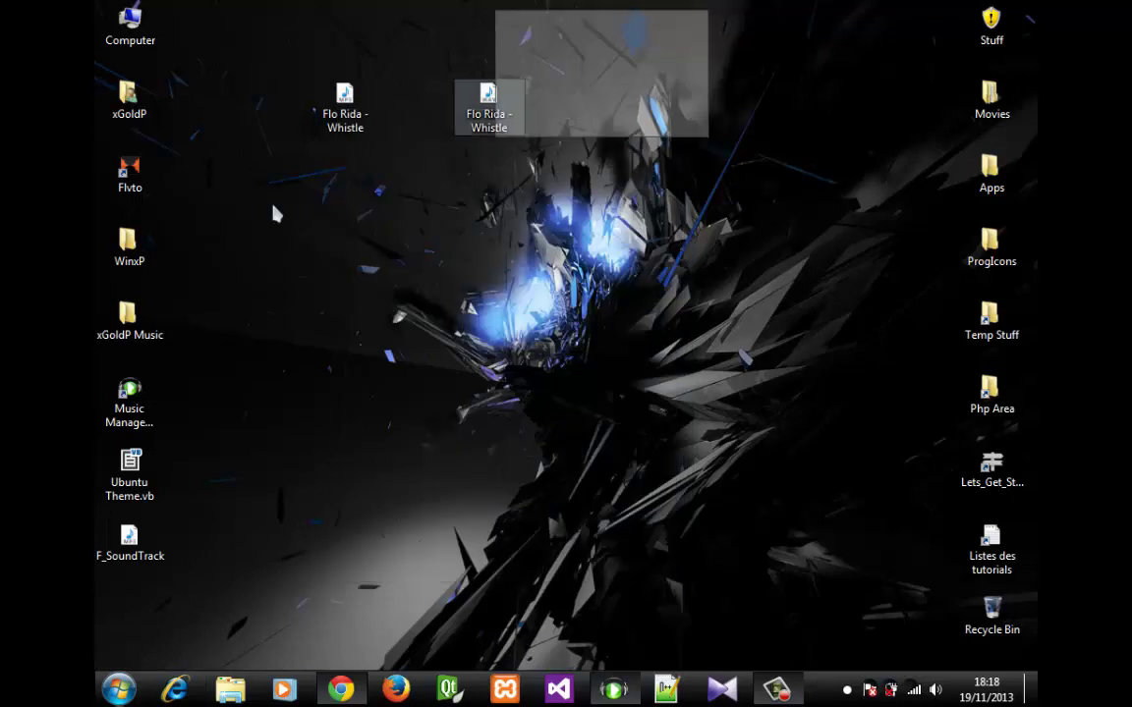
{"action": "left_click_drag", "start_coordinate": [275, 214], "coordinate": [306, 238]}
{"action": "left_click", "coordinate": [307, 239]}
{"action": "left_click_drag", "start_coordinate": [249, 38], "coordinate": [515, 181]}
{"action": "left_click", "coordinate": [515, 181]}
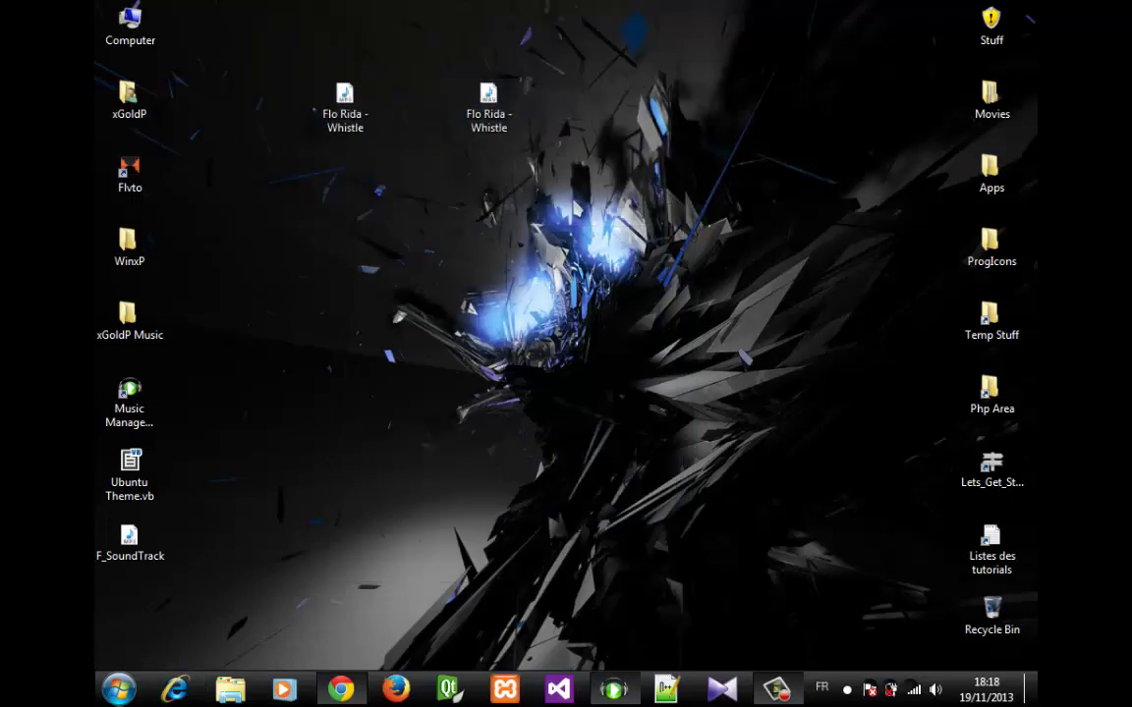
{"action": "left_click_drag", "start_coordinate": [604, 32], "coordinate": [270, 182]}
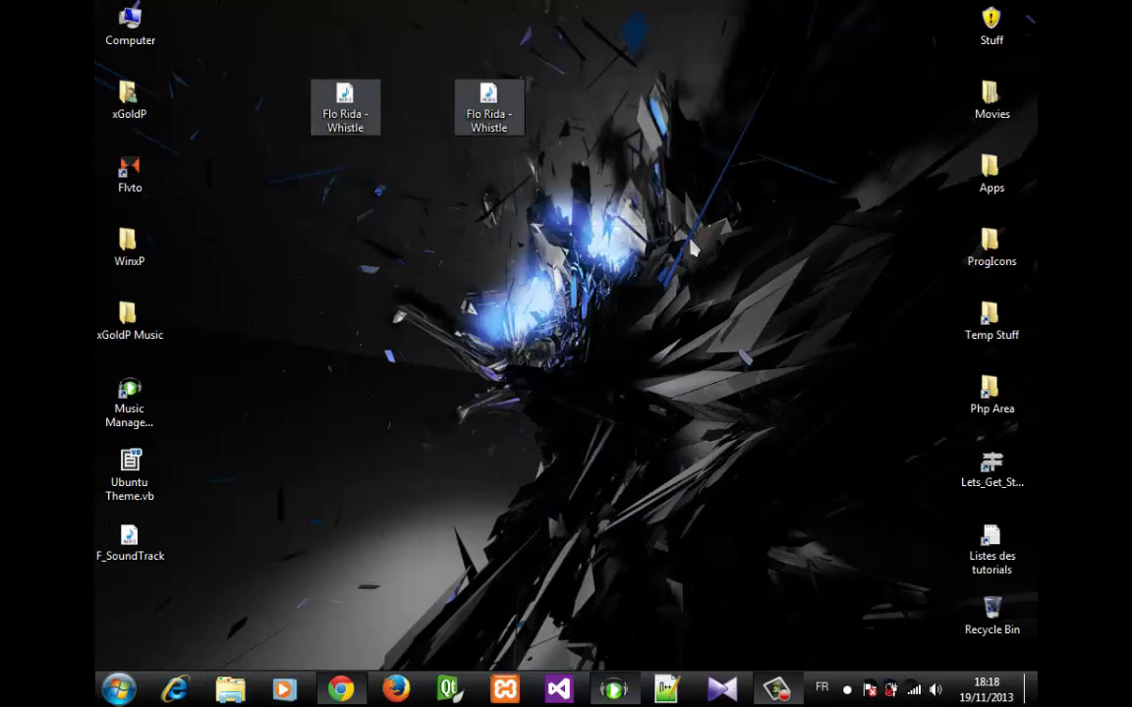
{"action": "left_click", "coordinate": [574, 155]}
{"action": "left_click_drag", "start_coordinate": [559, 47], "coordinate": [250, 194]}
{"action": "left_click", "coordinate": [361, 225]}
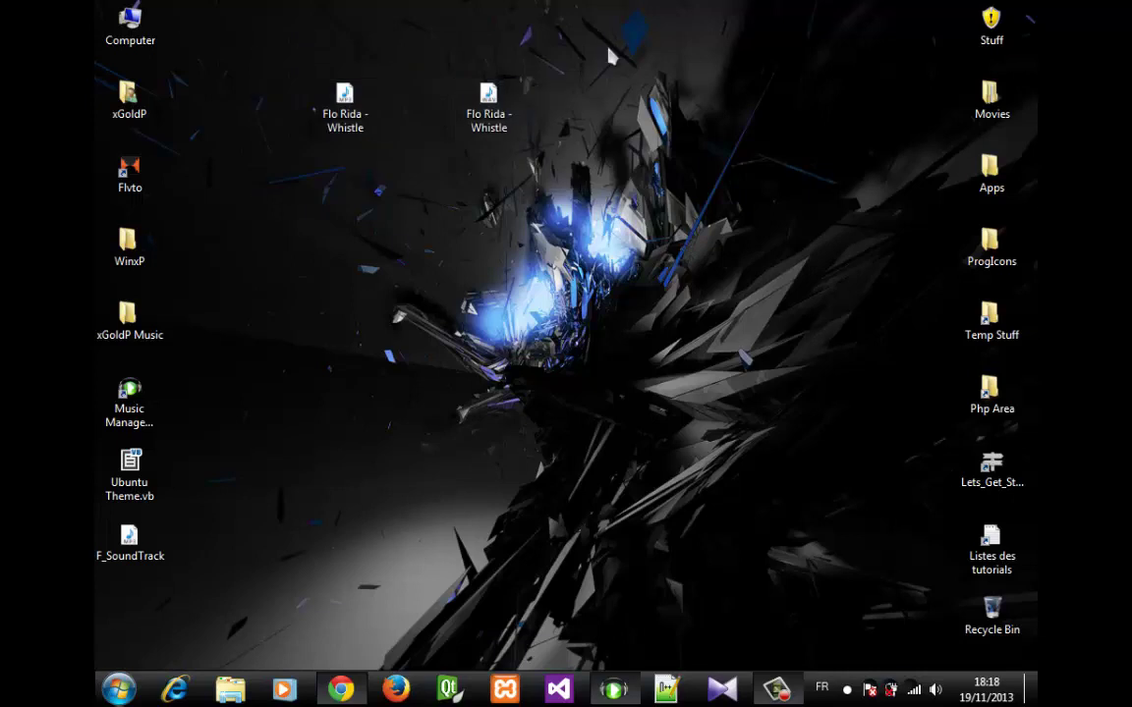
{"action": "left_click_drag", "start_coordinate": [612, 57], "coordinate": [257, 169]}
{"action": "left_click", "coordinate": [261, 197]}
{"action": "left_click_drag", "start_coordinate": [253, 55], "coordinate": [566, 204]}
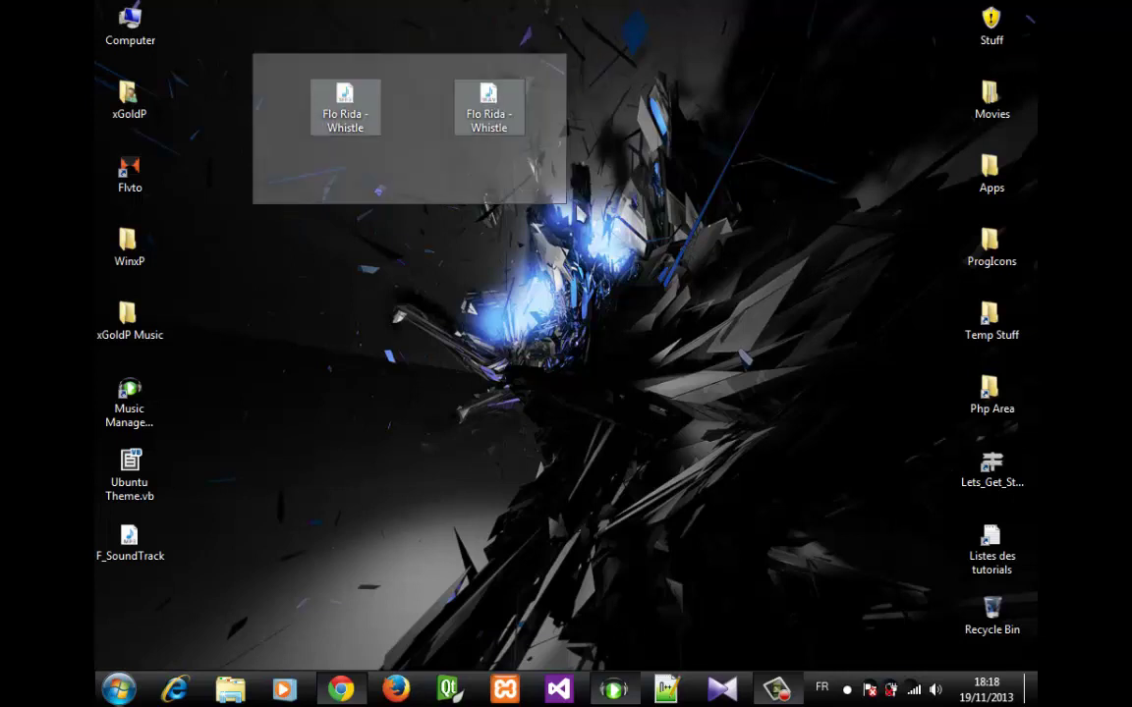
{"action": "left_click", "coordinate": [462, 193]}
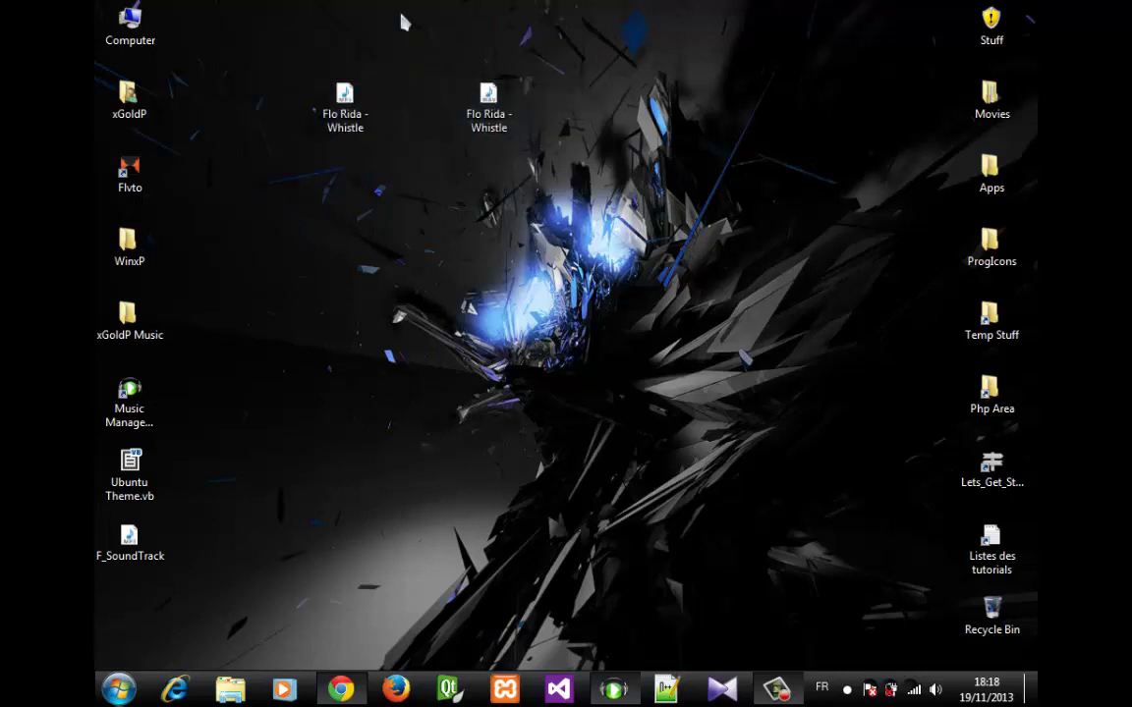
{"action": "mouse_move", "coordinate": [400, 9]}
{"action": "left_mouse_down"}
{"action": "mouse_move", "coordinate": [813, 570]}
{"action": "mouse_move", "coordinate": [606, 5]}
{"action": "mouse_move", "coordinate": [206, 221]}
{"action": "left_mouse_up"}
{"action": "left_click", "coordinate": [352, 241]}
{"action": "left_click_drag", "start_coordinate": [256, 14], "coordinate": [614, 236]}
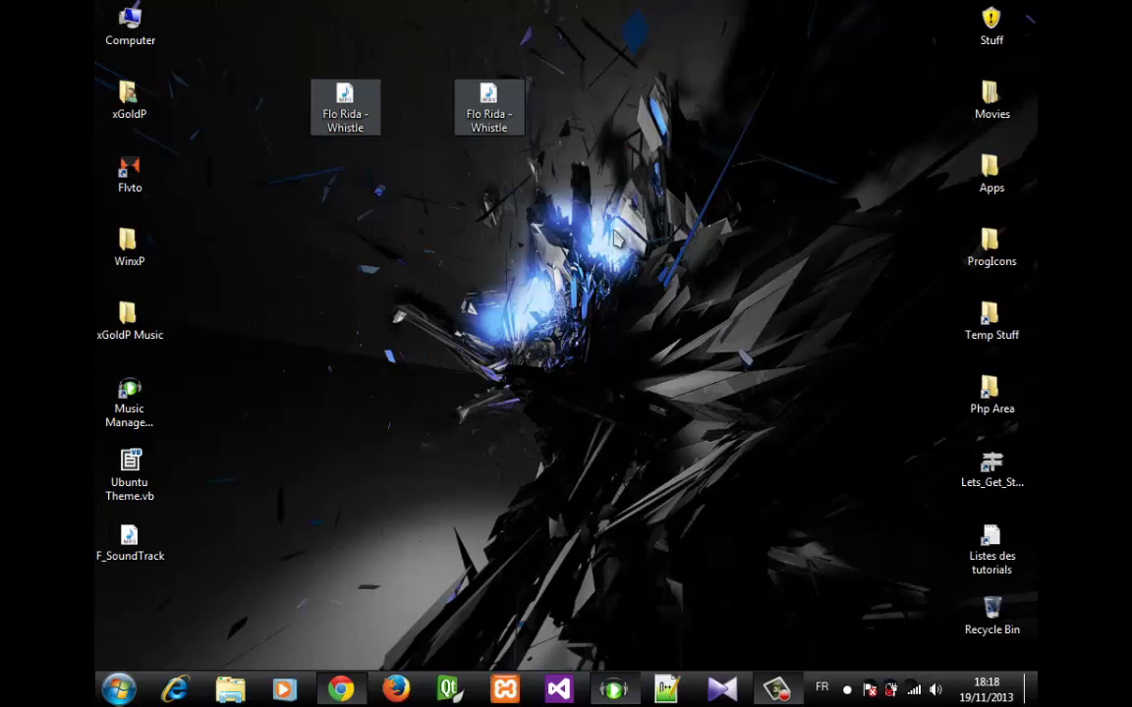
{"action": "left_click", "coordinate": [600, 126]}
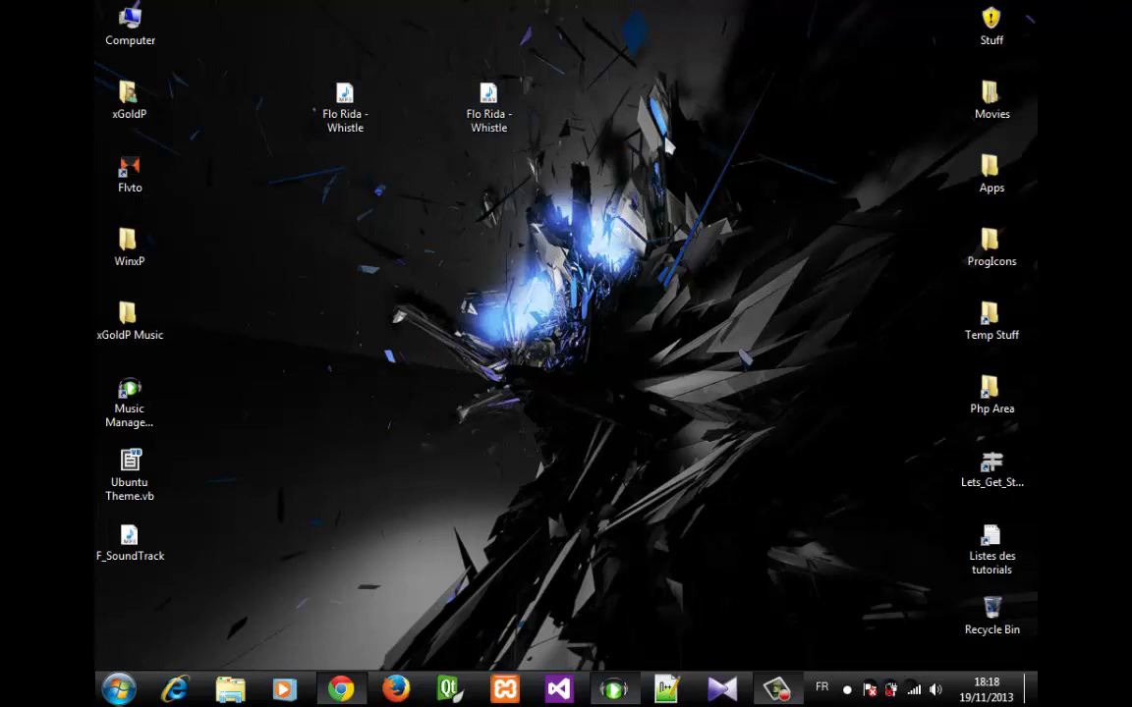
{"action": "left_click_drag", "start_coordinate": [670, 15], "coordinate": [240, 204]}
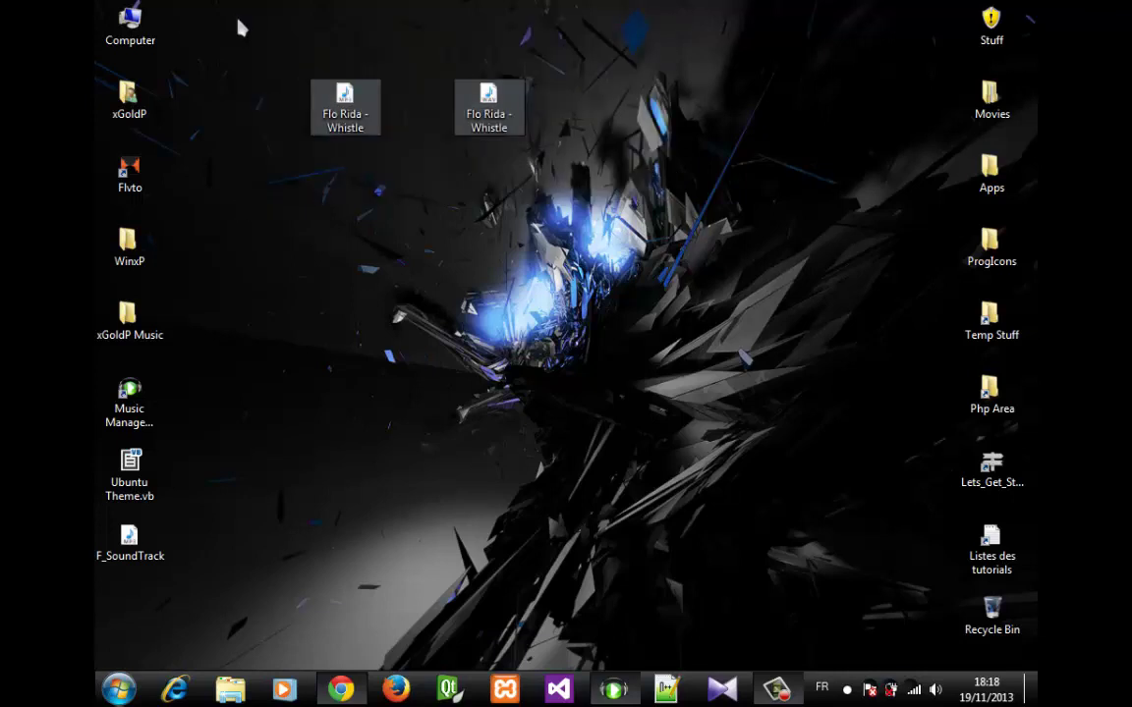
{"action": "mouse_move", "coordinate": [240, 23]}
{"action": "left_mouse_down"}
{"action": "mouse_move", "coordinate": [651, 304]}
{"action": "mouse_move", "coordinate": [649, 77]}
{"action": "left_mouse_up"}
{"action": "left_click_drag", "start_coordinate": [608, 21], "coordinate": [237, 204]}
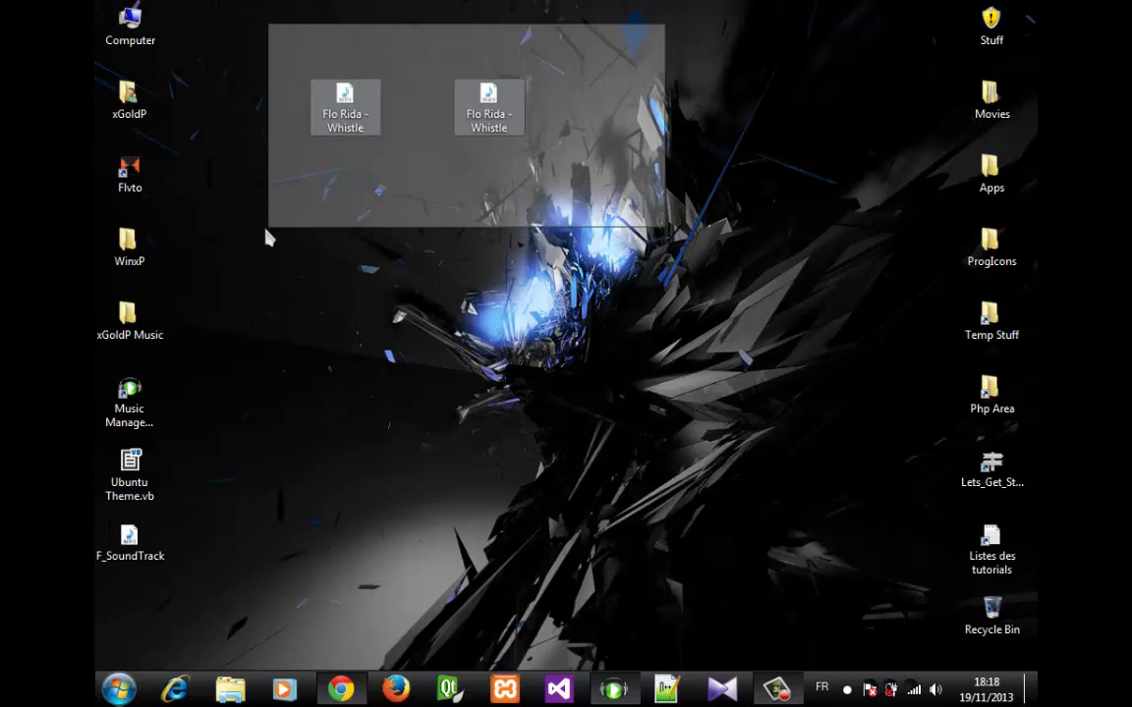
{"action": "left_click_drag", "start_coordinate": [252, 49], "coordinate": [511, 198]}
{"action": "left_click", "coordinate": [511, 199]}
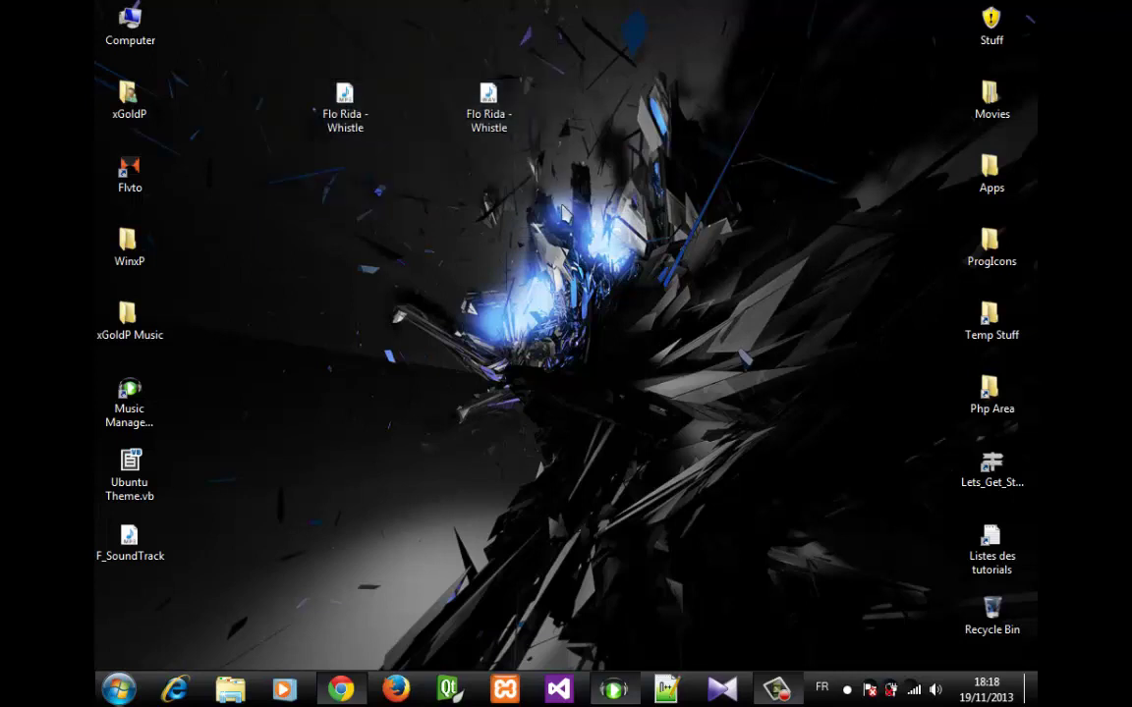